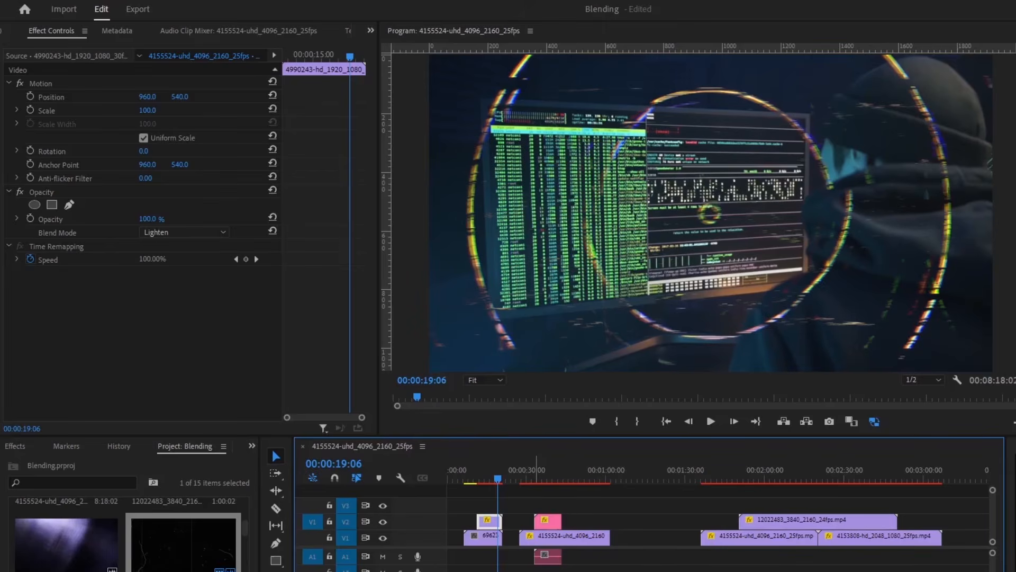
- Return rings clip 4990243 on V2 to the Normal blend mode, hiding the hacker footage
{"action": "left_click", "coordinate": [605, 467]}
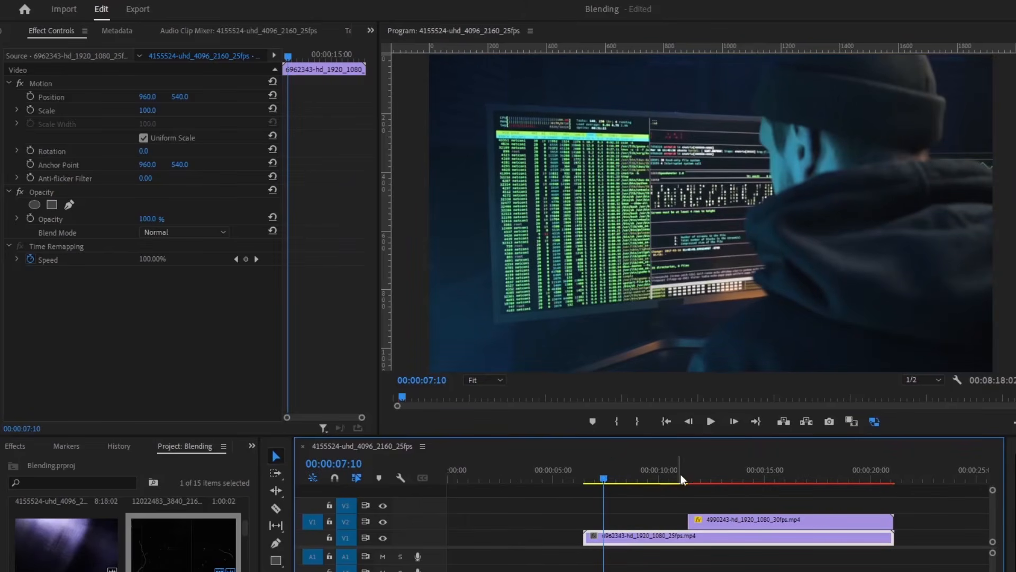
{"action": "left_click_drag", "start_coordinate": [697, 474], "coordinate": [676, 474]}
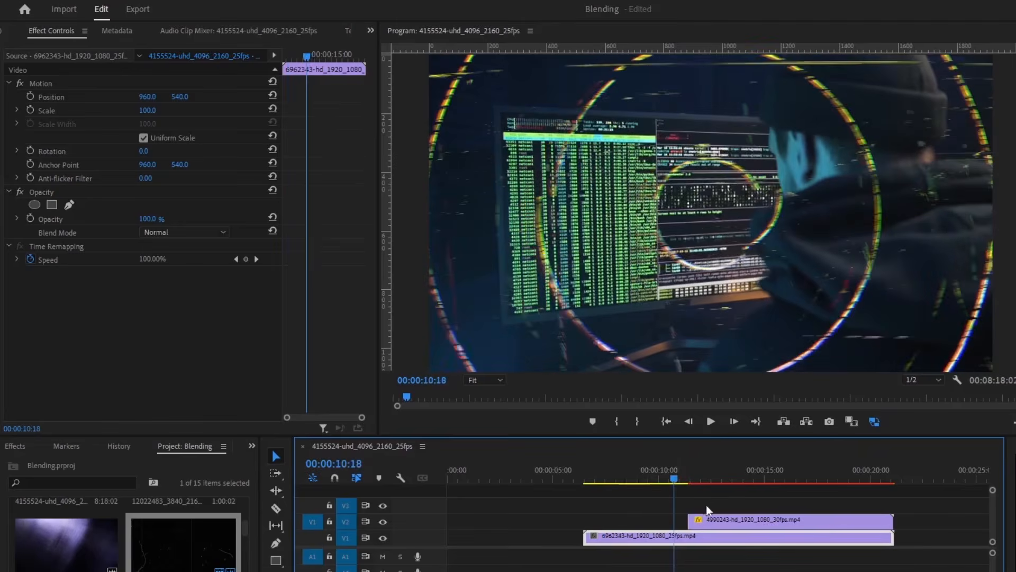
{"action": "left_click", "coordinate": [714, 518]}
{"action": "left_click", "coordinate": [183, 232]}
{"action": "left_click", "coordinate": [181, 244]}
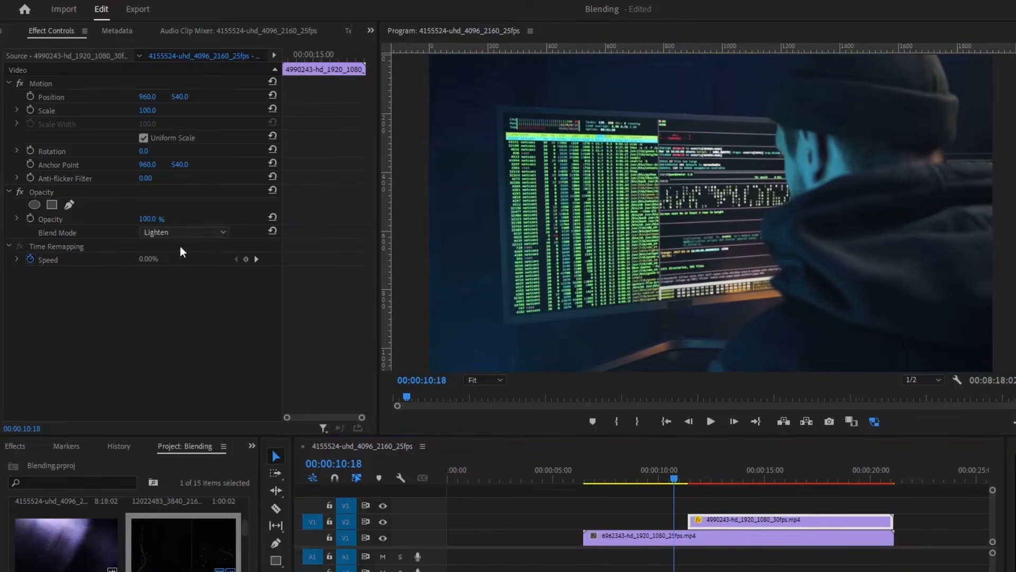
{"action": "left_click", "coordinate": [692, 481]}
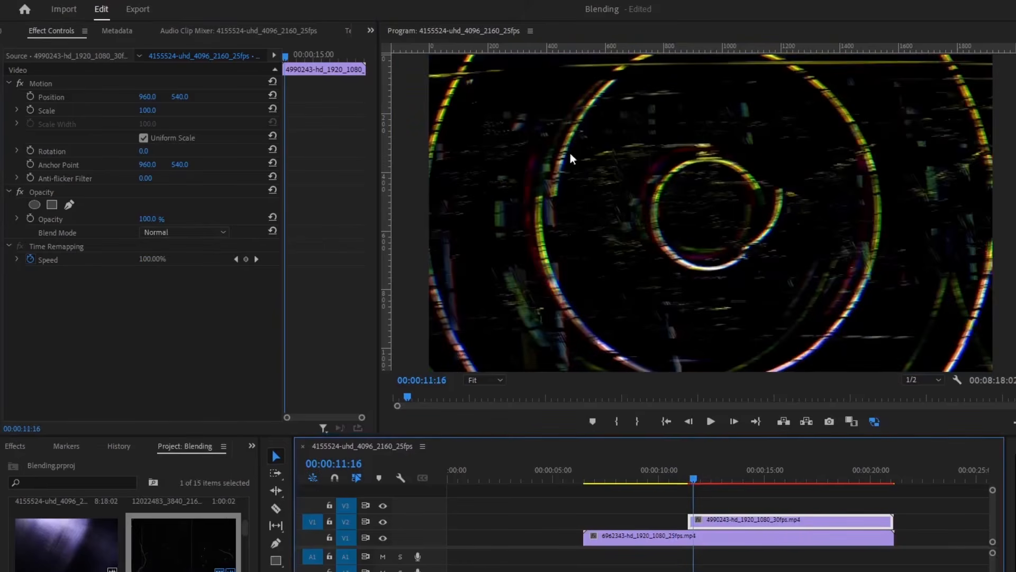
{"action": "key", "text": "space"}
{"action": "key", "text": "space"}
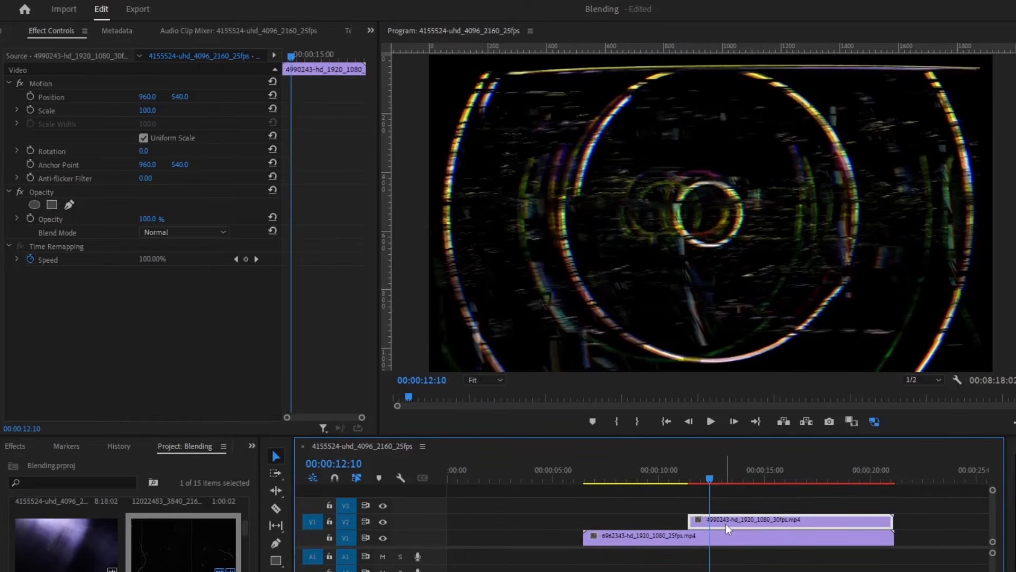
{"action": "left_click", "coordinate": [655, 480]}
{"action": "left_click", "coordinate": [707, 481]}
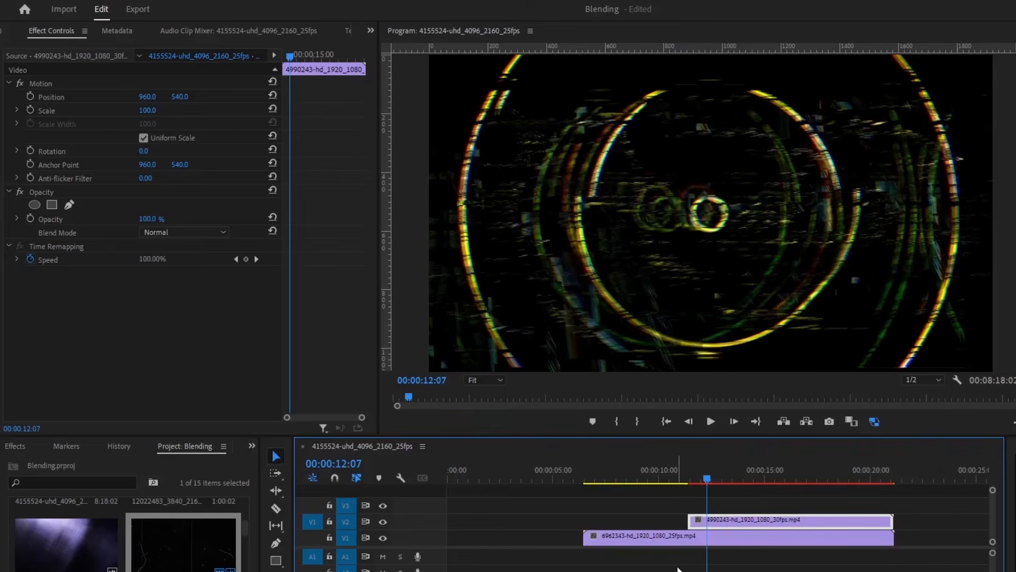
{"action": "left_click", "coordinate": [684, 536]}
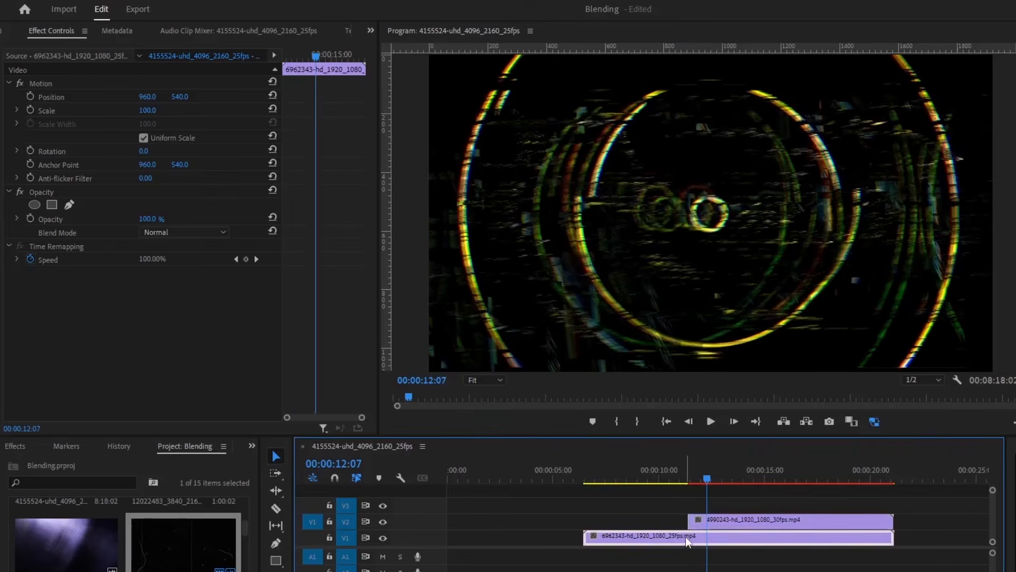
{"action": "left_click", "coordinate": [164, 230]}
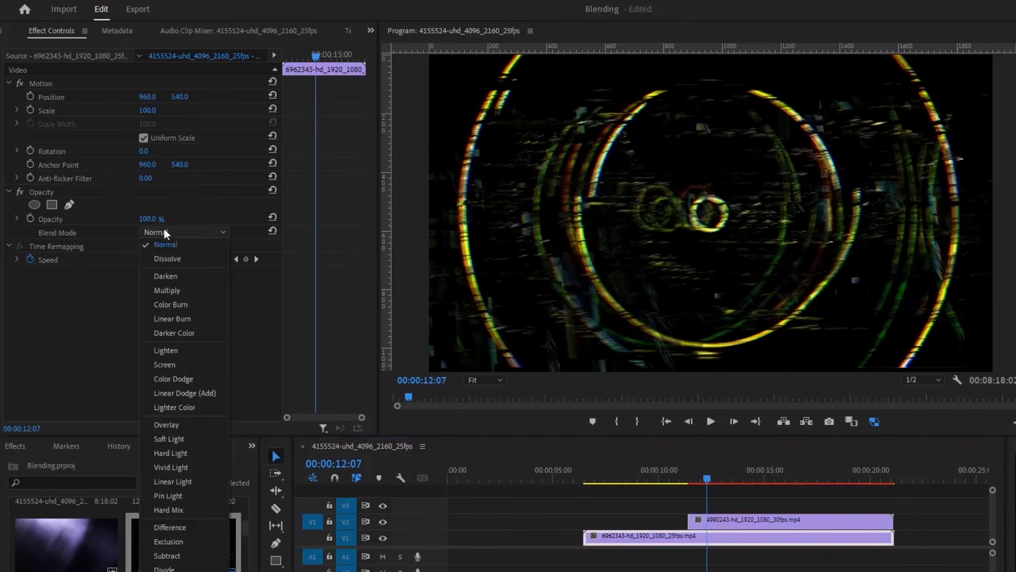
{"action": "left_click", "coordinate": [164, 363]}
{"action": "left_click", "coordinate": [172, 231]}
{"action": "left_click", "coordinate": [173, 230]}
{"action": "left_click", "coordinate": [172, 231]}
{"action": "left_click", "coordinate": [168, 289]}
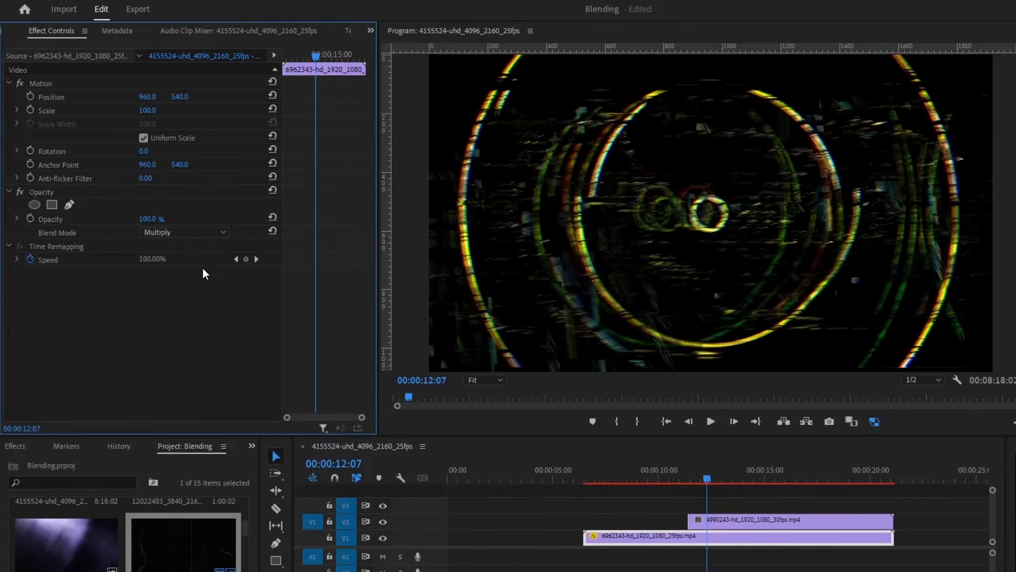
{"action": "left_click", "coordinate": [165, 233]}
{"action": "left_click", "coordinate": [177, 223]}
{"action": "left_click", "coordinate": [726, 516]}
{"action": "left_click", "coordinate": [680, 539]}
{"action": "left_click", "coordinate": [185, 233]}
{"action": "left_click", "coordinate": [180, 246]}
{"action": "left_click", "coordinate": [729, 518]}
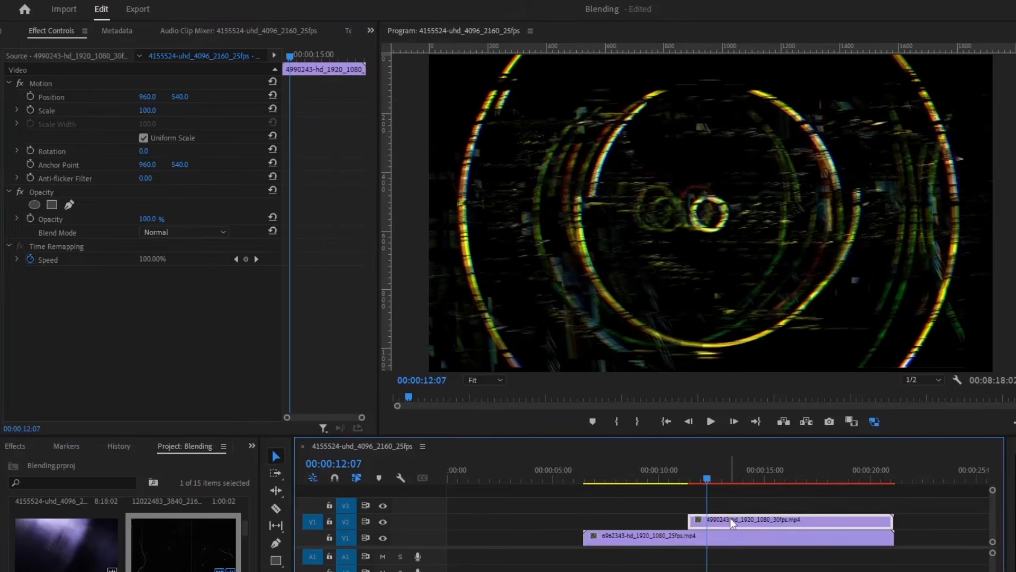
- Open rings clip 4990243's Blend Mode dropdown to list every available mode
{"action": "left_click", "coordinate": [185, 233]}
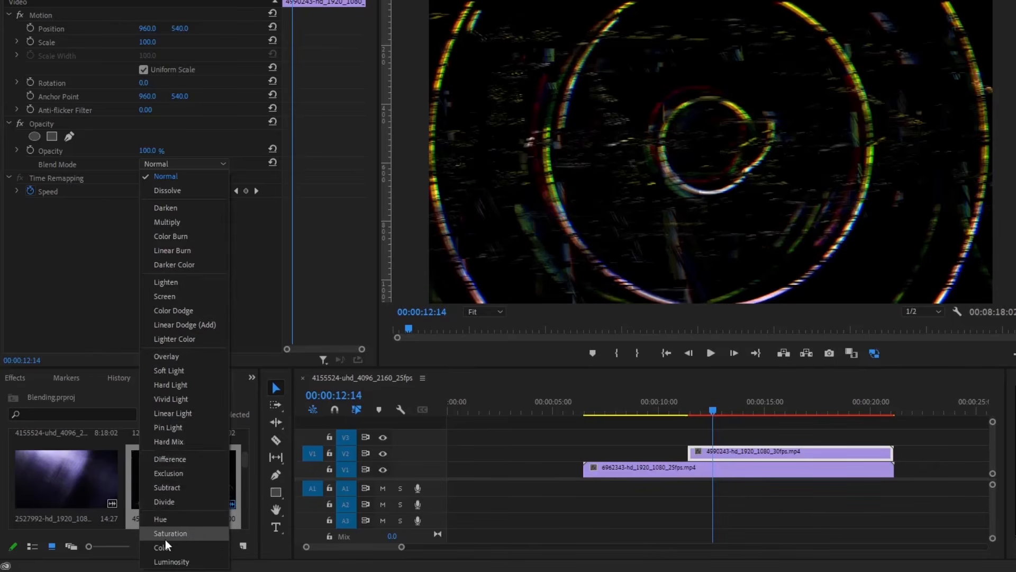
{"action": "left_click", "coordinate": [690, 510]}
{"action": "left_click", "coordinate": [737, 453]}
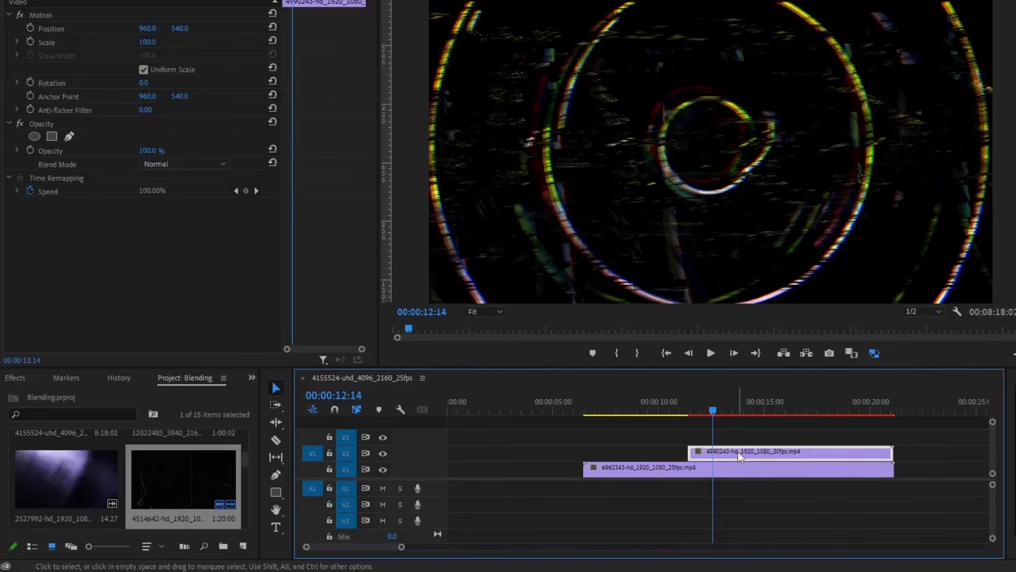
{"action": "left_click", "coordinate": [186, 164]}
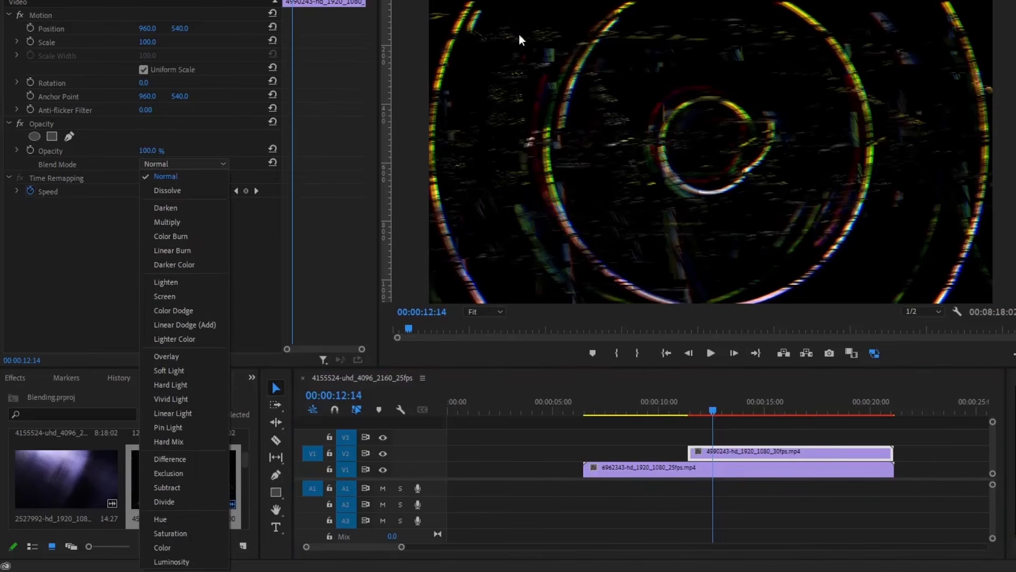
{"action": "left_click", "coordinate": [170, 282]}
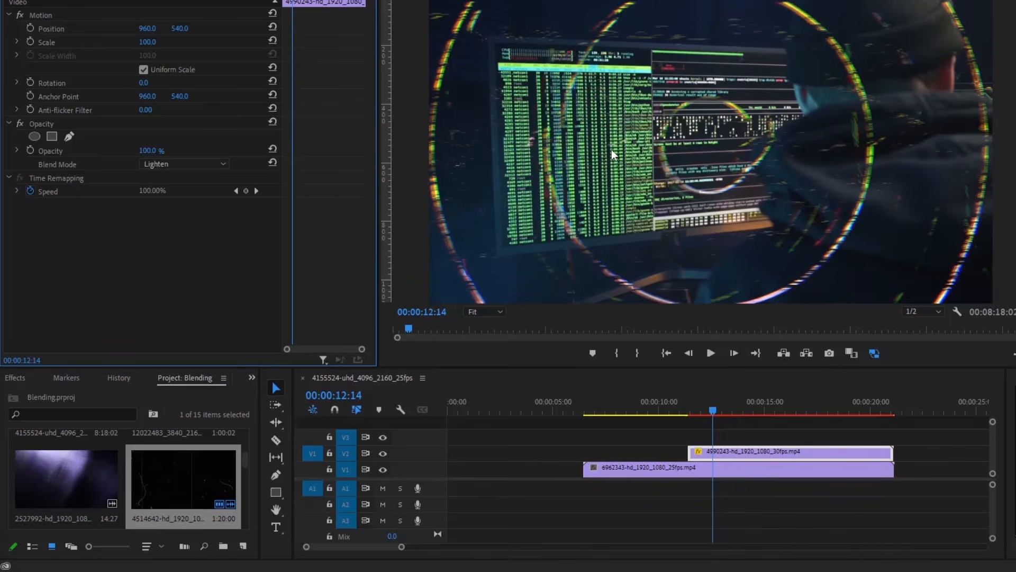
{"action": "left_click", "coordinate": [682, 407]}
{"action": "key", "text": "space"}
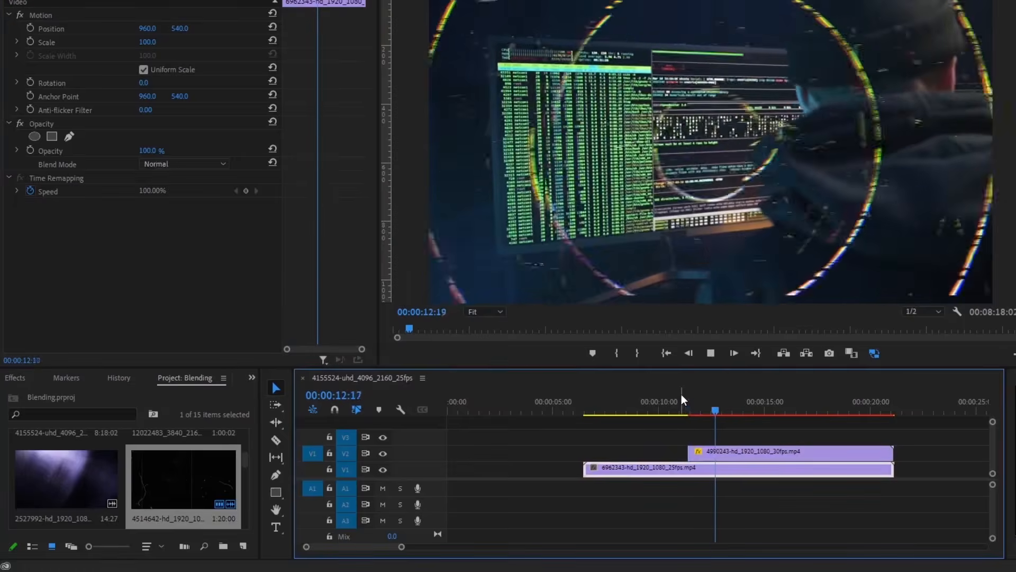
{"action": "key", "text": "space"}
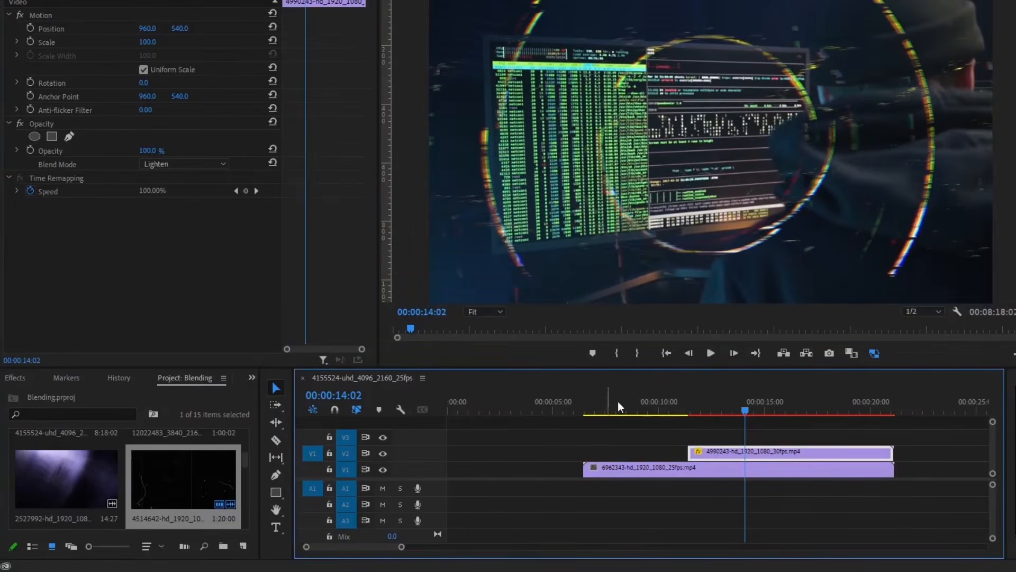
{"action": "left_click", "coordinate": [166, 164]}
{"action": "left_click", "coordinate": [171, 179]}
{"action": "left_click", "coordinate": [773, 529]}
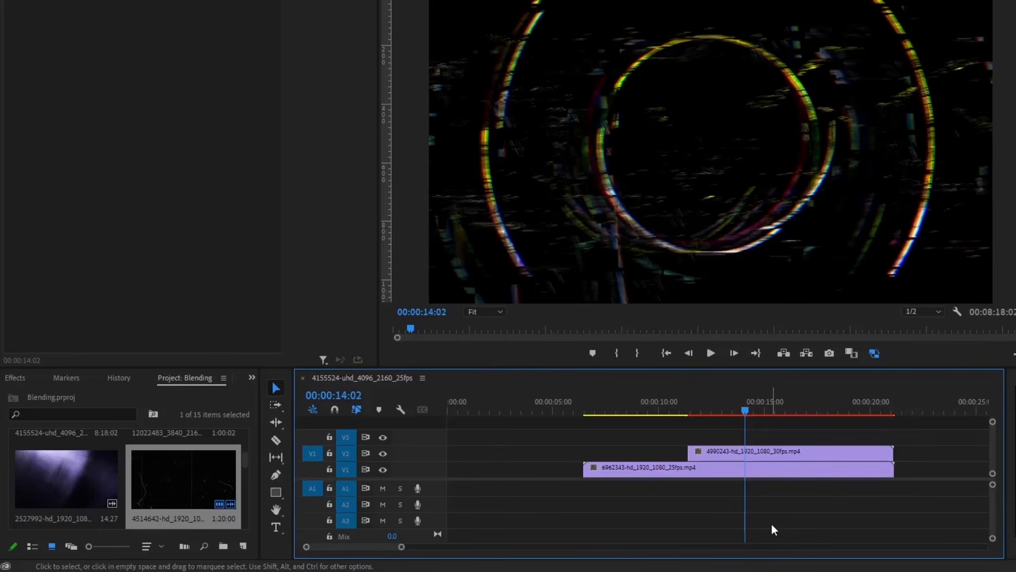
- Preview the film-dust clip in the Source Monitor, playing and then stopping it
{"action": "double_click", "coordinate": [162, 493]}
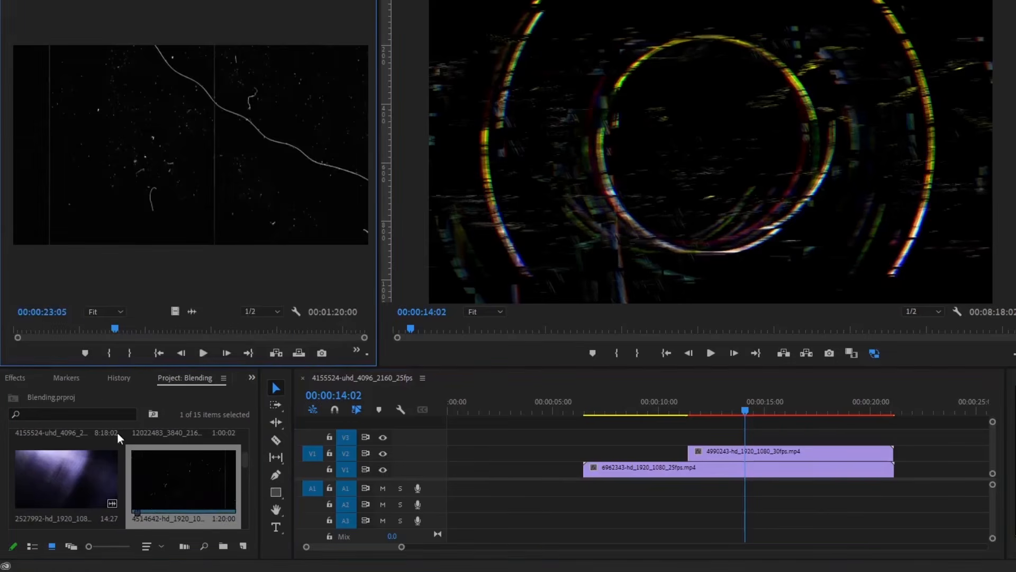
{"action": "left_click", "coordinate": [203, 353]}
{"action": "left_click", "coordinate": [202, 352]}
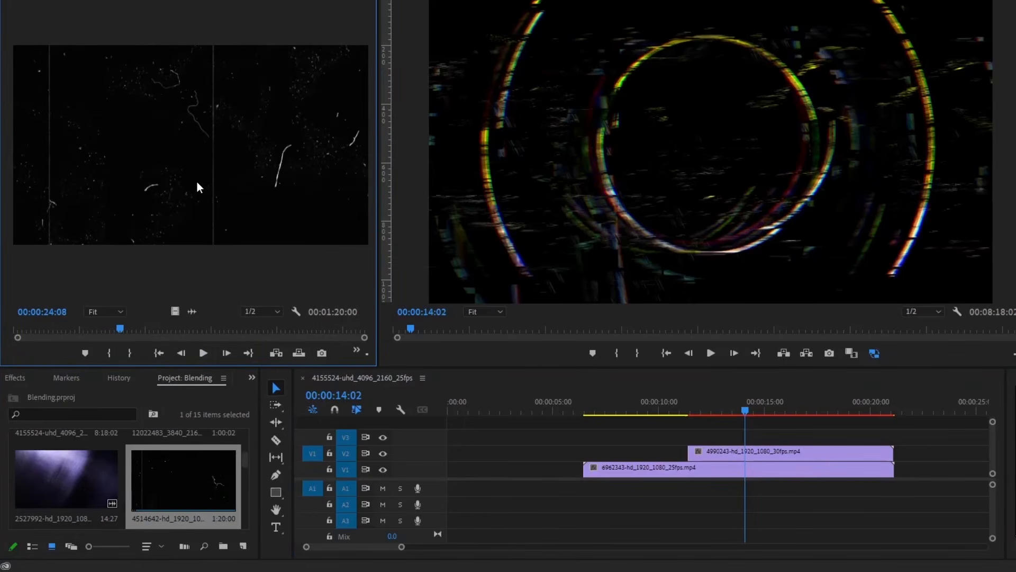
{"action": "left_click", "coordinate": [212, 1]}
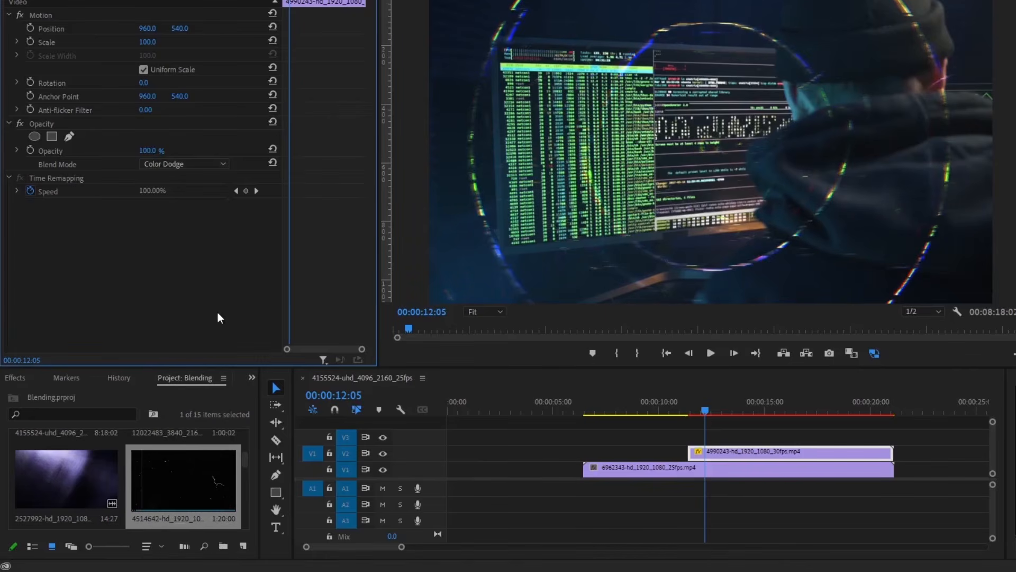
- Switch rings clip 4990243 from Color Dodge to Screen blending
{"action": "left_click", "coordinate": [190, 163]}
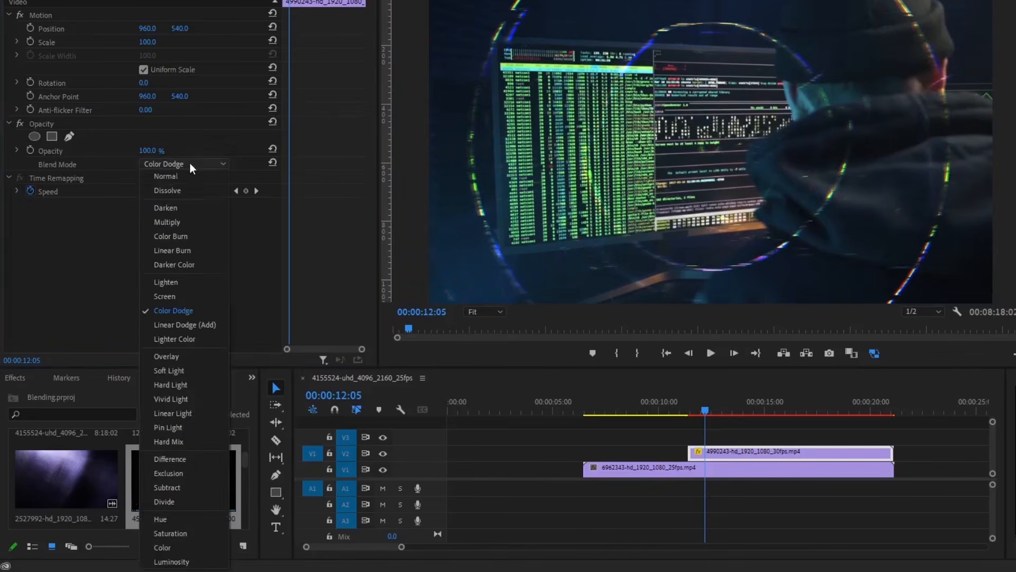
{"action": "left_click", "coordinate": [173, 296]}
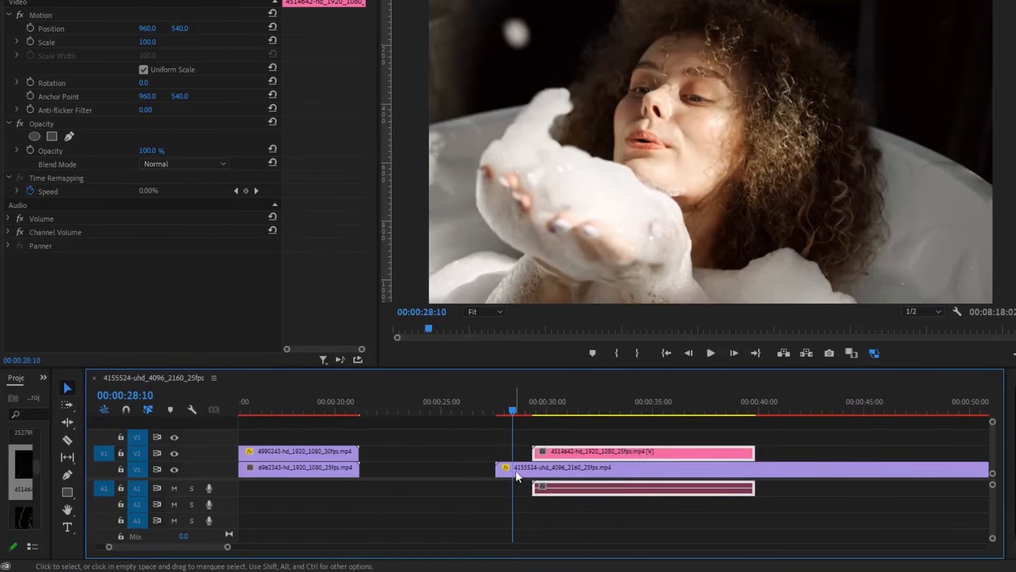
- Align the film-dust clip to the playhead, blend it with Screen, and play back the overlay
{"action": "left_click", "coordinate": [515, 471]}
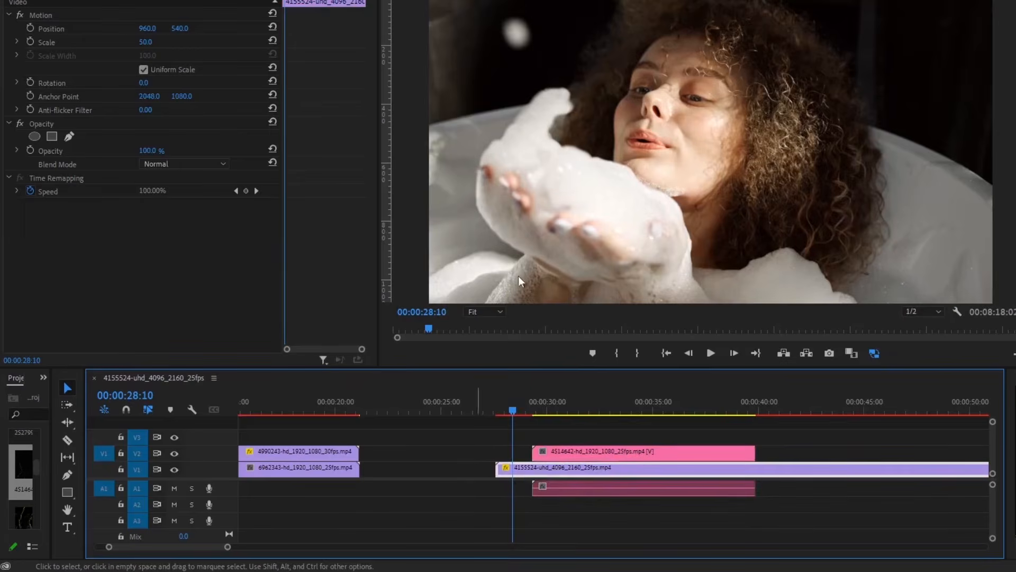
{"action": "left_click_drag", "start_coordinate": [565, 453], "coordinate": [533, 442]}
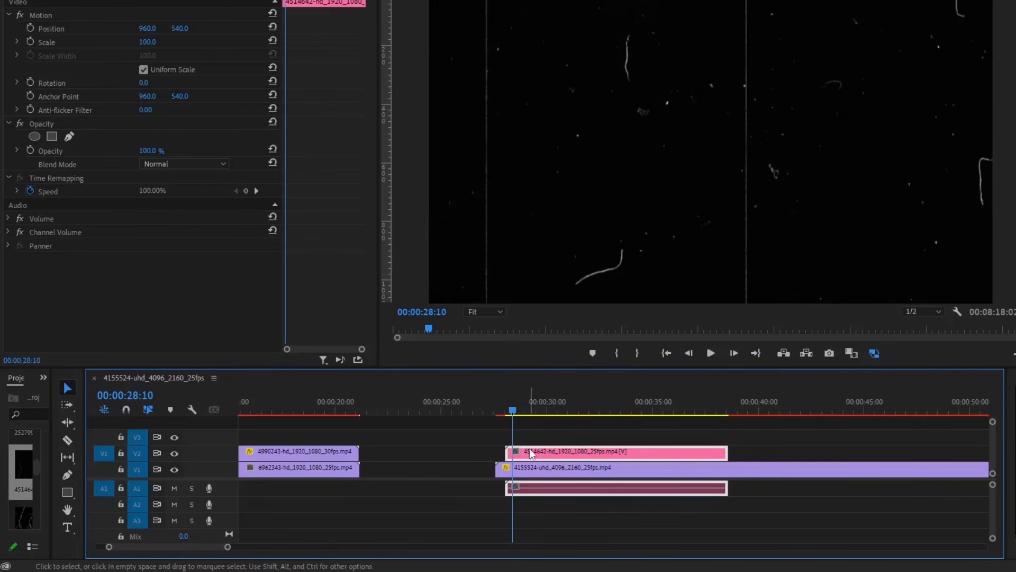
{"action": "left_click", "coordinate": [205, 164]}
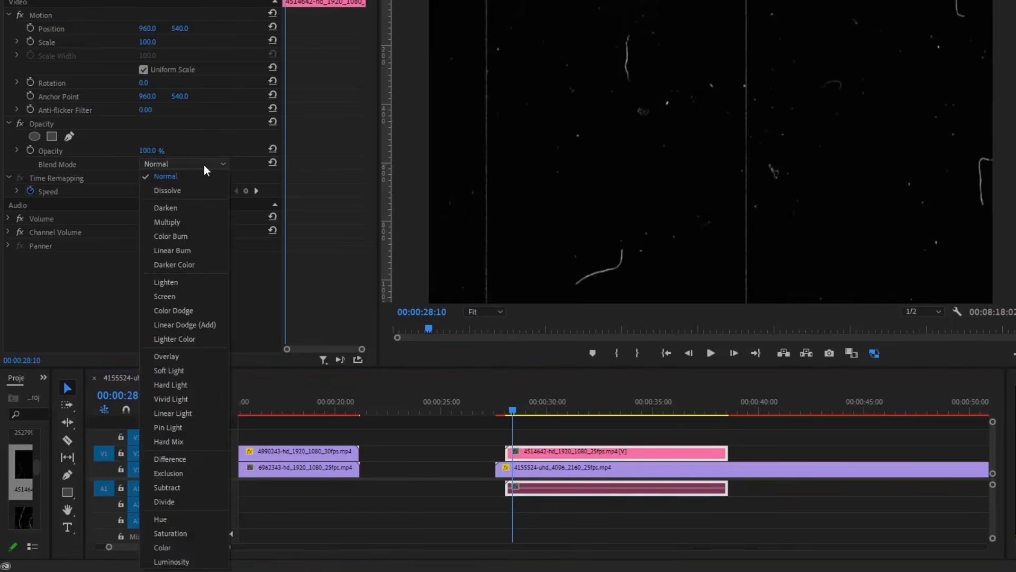
{"action": "left_click", "coordinate": [172, 298]}
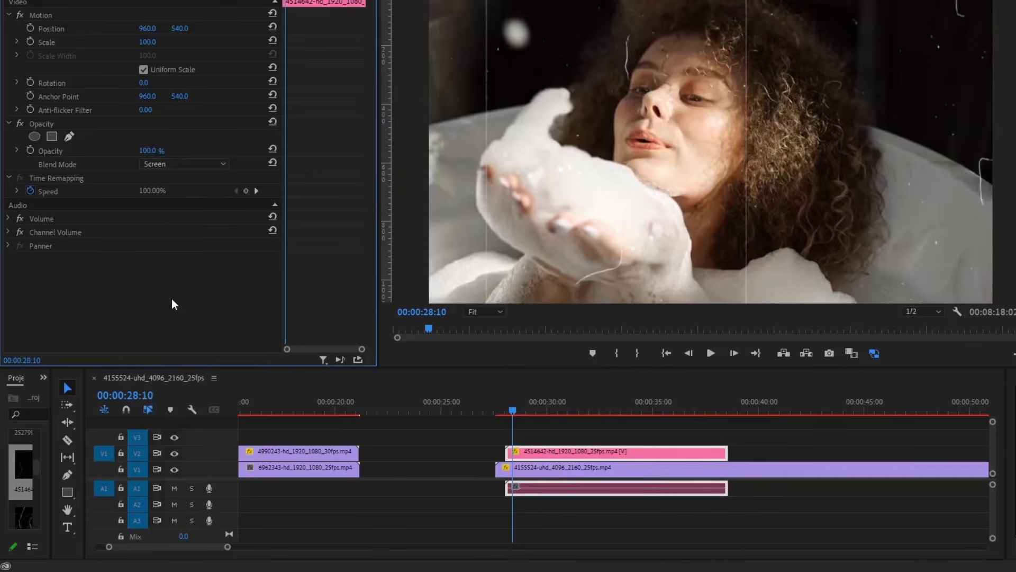
{"action": "key", "text": "space"}
{"action": "key", "text": "space"}
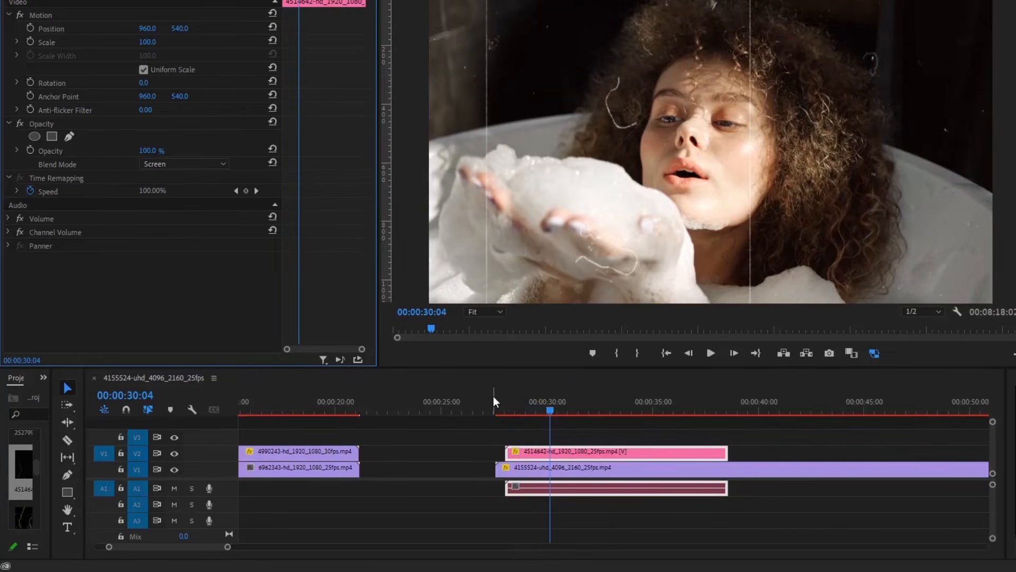
{"action": "key", "text": "space"}
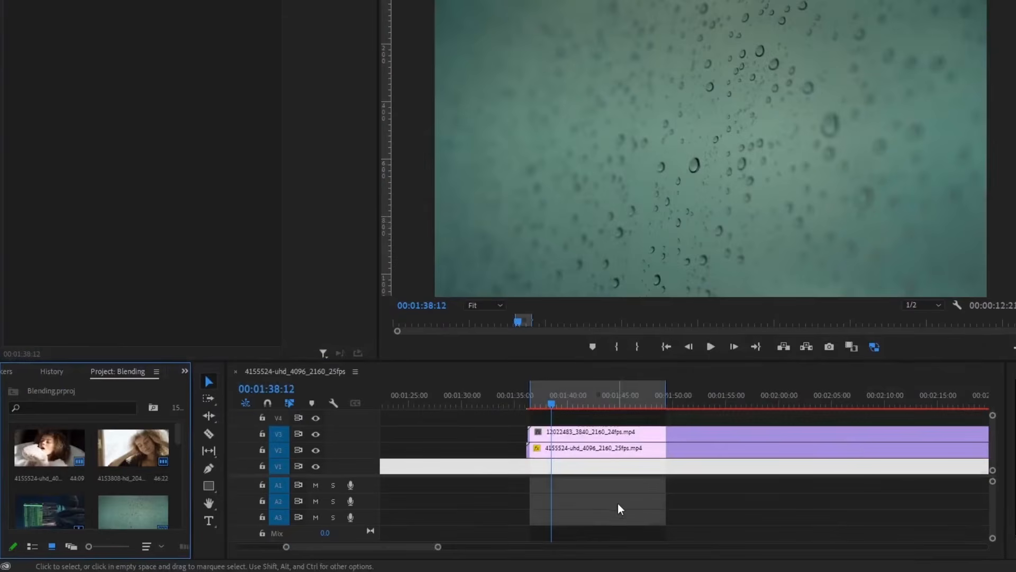
{"action": "left_click", "coordinate": [579, 432]}
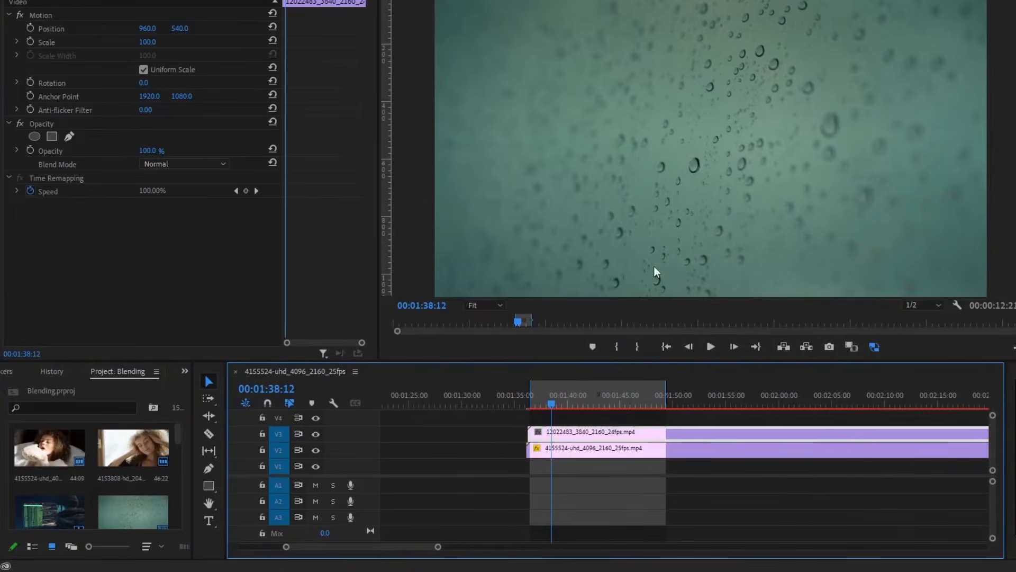
{"action": "left_click", "coordinate": [315, 434]}
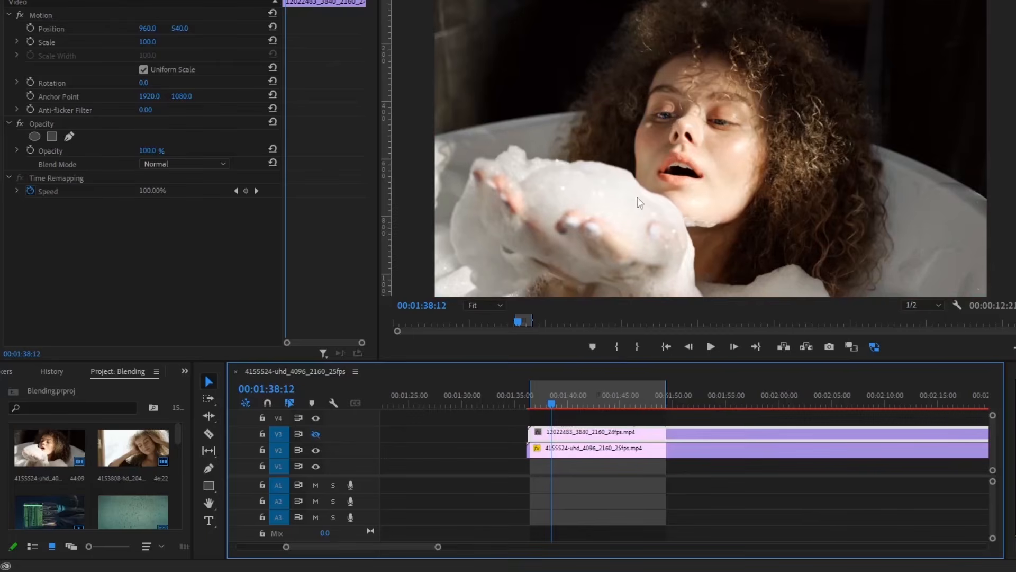
{"action": "left_click", "coordinate": [316, 434]}
{"action": "key", "text": "shift+5"}
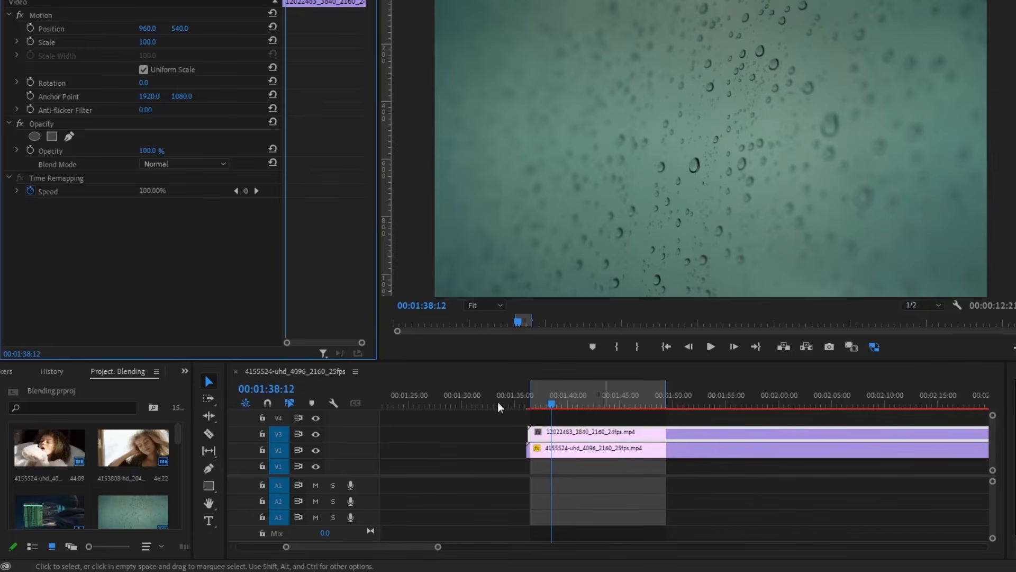
- Open the raindrop clip's blend mode list, then dismiss it with Escape
{"action": "left_click", "coordinate": [175, 165]}
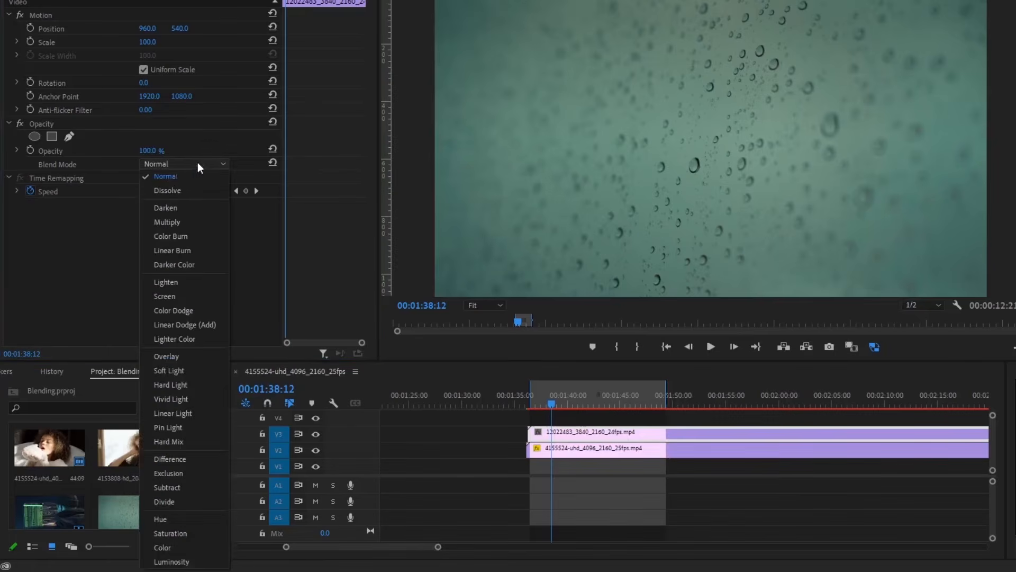
{"action": "key", "text": "Escape"}
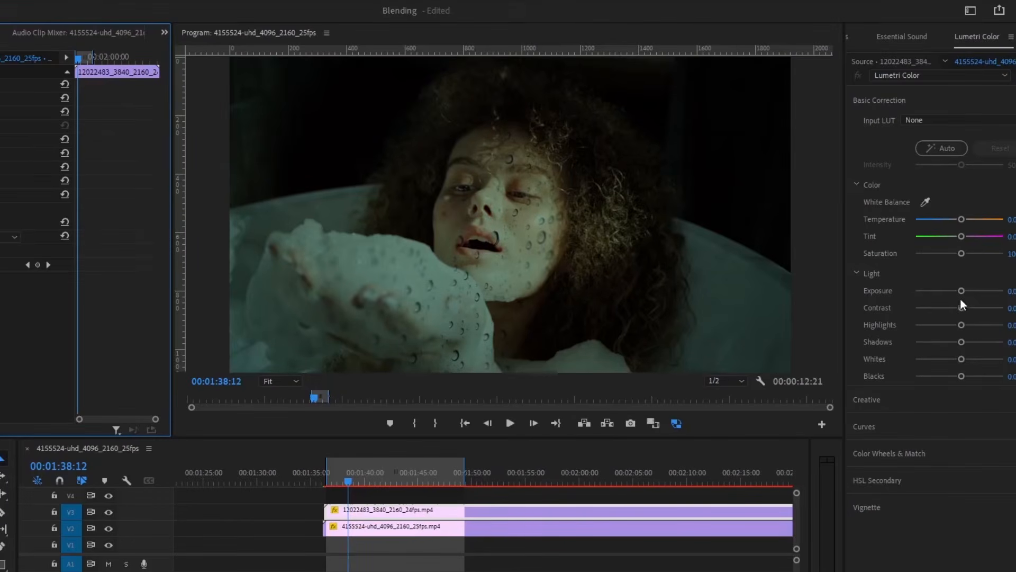
- Set the V3 raindrop clip's Exposure to 2.9, copy it to V4, and blend the copy with Lighter Color
{"action": "left_click_drag", "start_coordinate": [964, 290], "coordinate": [984, 290]}
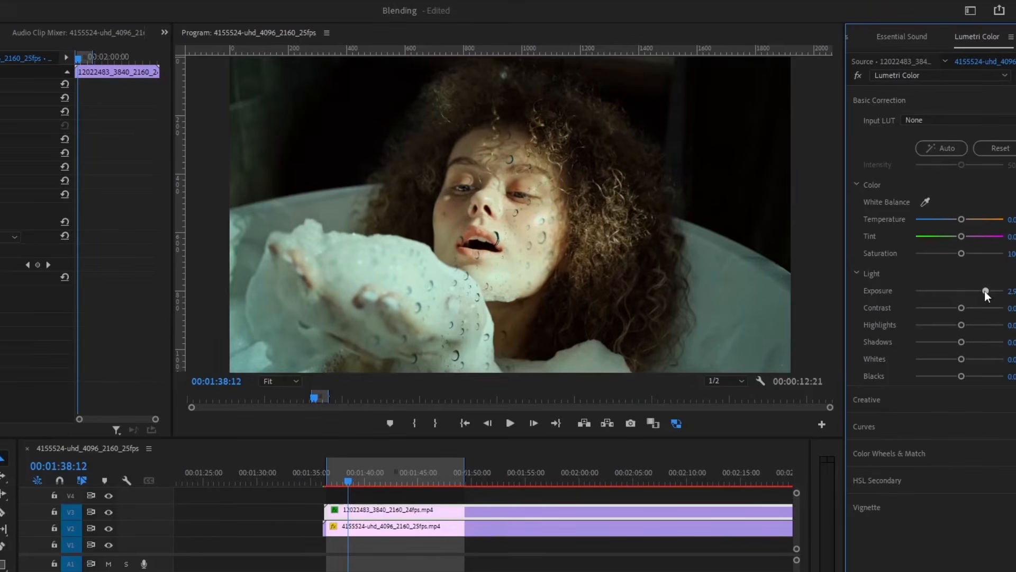
{"action": "left_click", "coordinate": [495, 568]}
{"action": "left_click", "coordinate": [417, 512]}
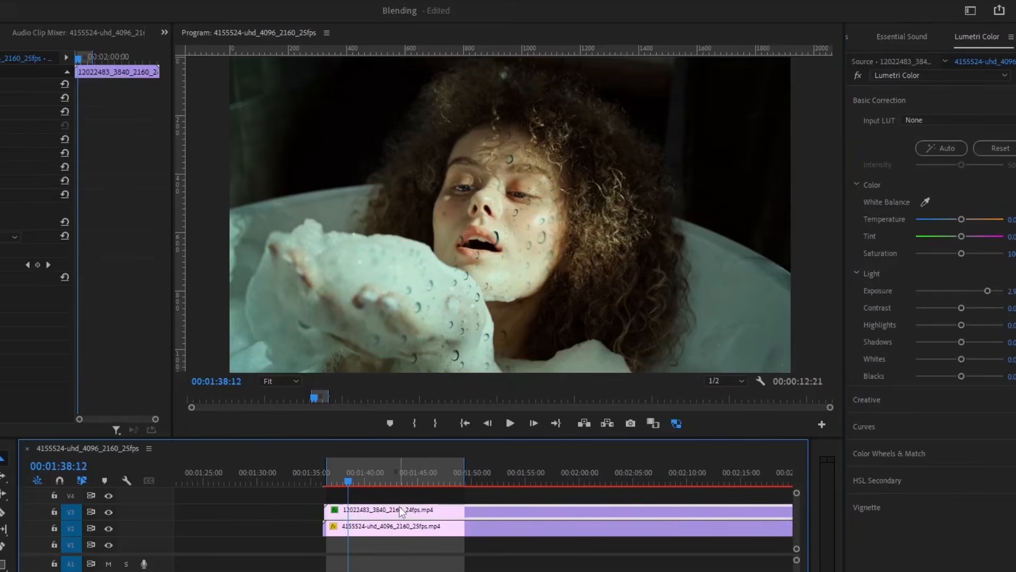
{"action": "left_click_drag", "start_coordinate": [395, 513], "coordinate": [385, 493]}
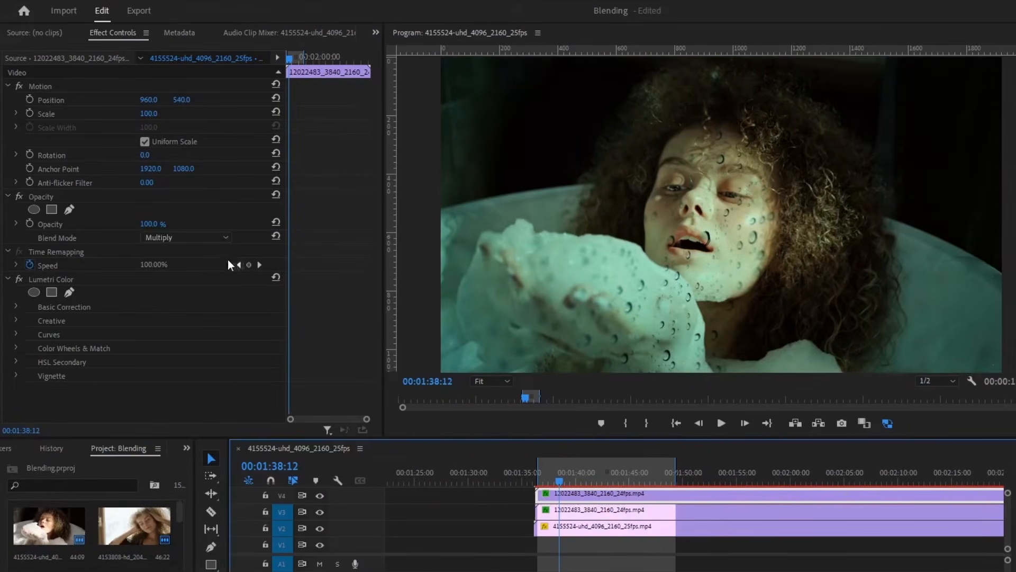
{"action": "left_click", "coordinate": [94, 238]}
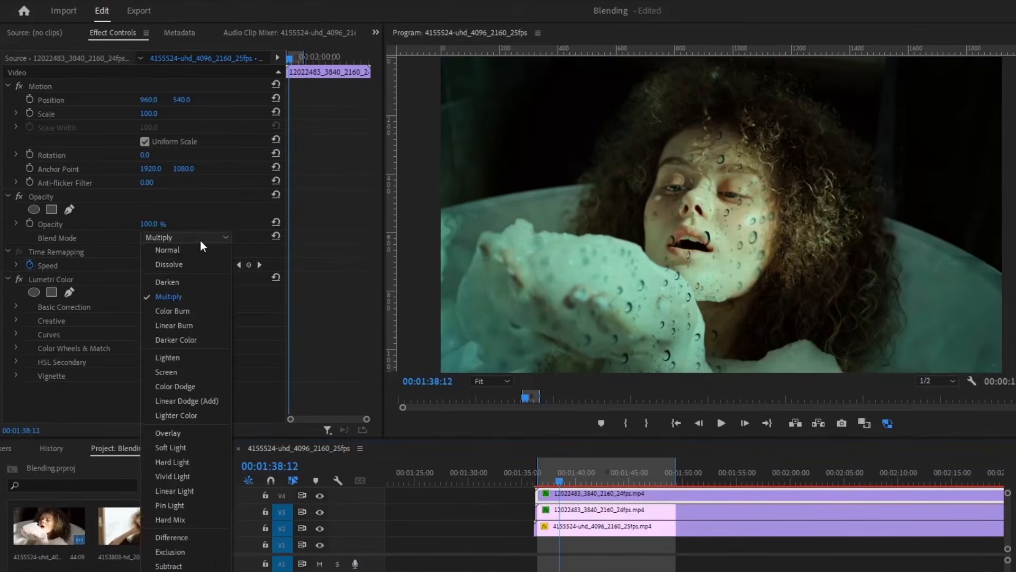
{"action": "left_click", "coordinate": [184, 414]}
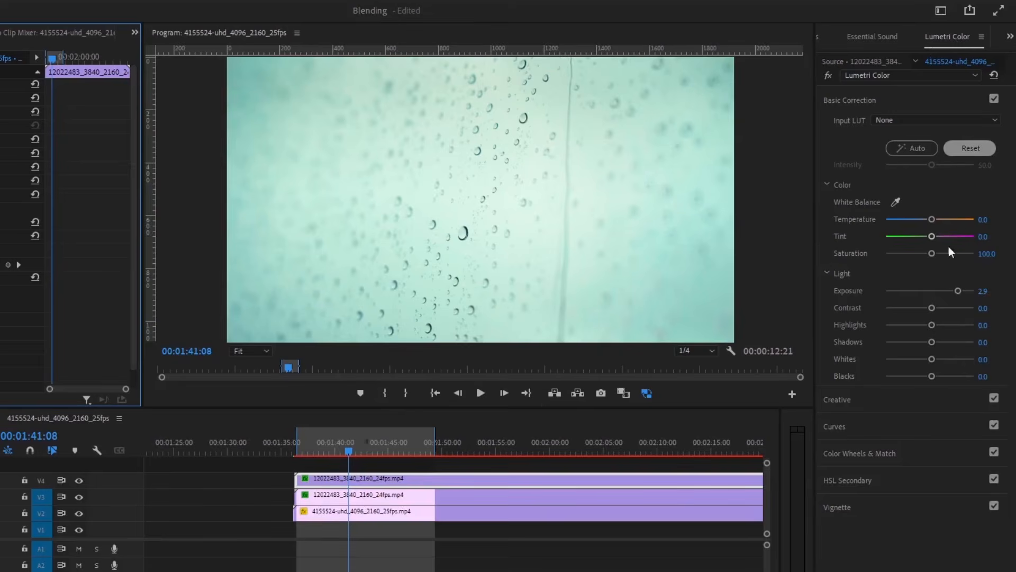
- Zero the V4 copy's exposure, set Blacks, Whites, Shadows, Highlights to -100, and raise V3's exposure to 3.5
{"action": "left_click", "coordinate": [971, 149]}
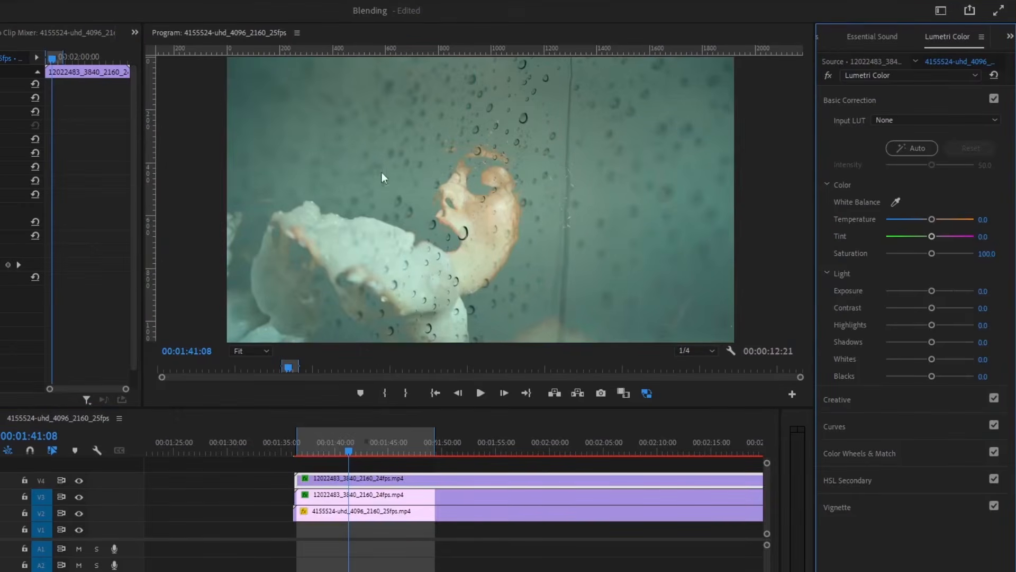
{"action": "left_click", "coordinate": [399, 497]}
{"action": "left_click_drag", "start_coordinate": [932, 376], "coordinate": [877, 380]}
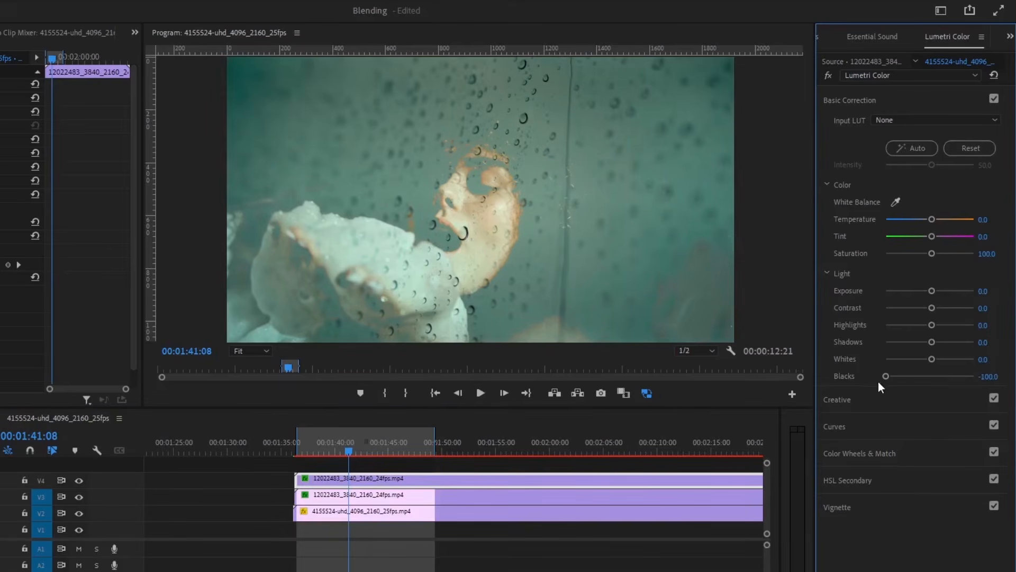
{"action": "left_click_drag", "start_coordinate": [932, 360], "coordinate": [879, 360]}
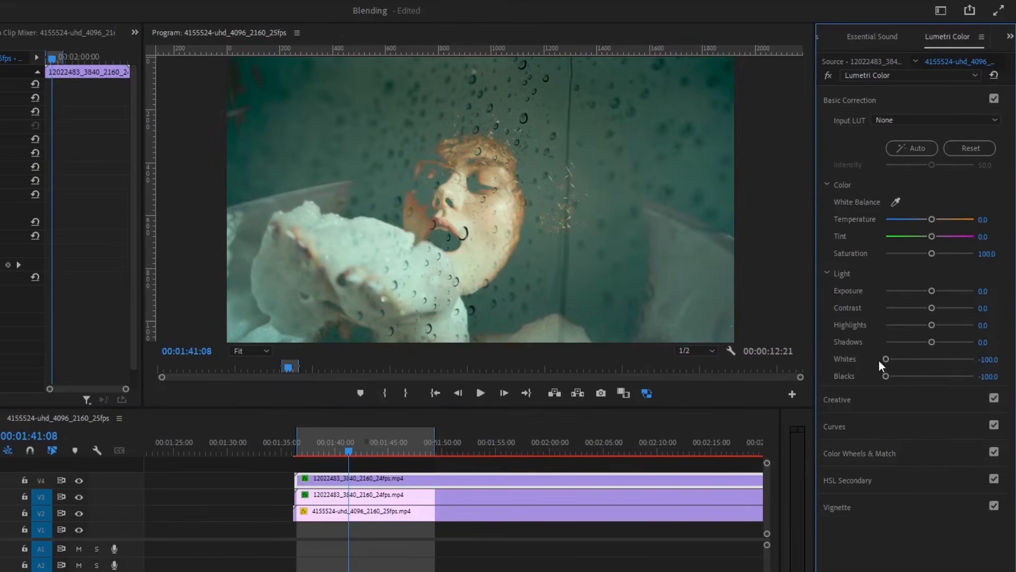
{"action": "left_click_drag", "start_coordinate": [931, 341], "coordinate": [934, 310]}
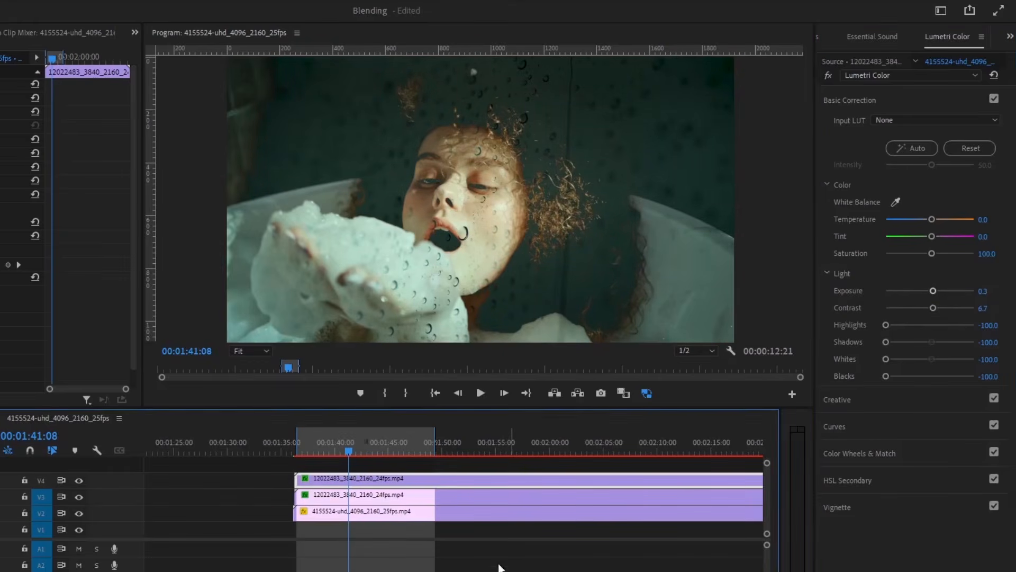
{"action": "left_click", "coordinate": [418, 496]}
{"action": "left_click_drag", "start_coordinate": [958, 291], "coordinate": [963, 292]}
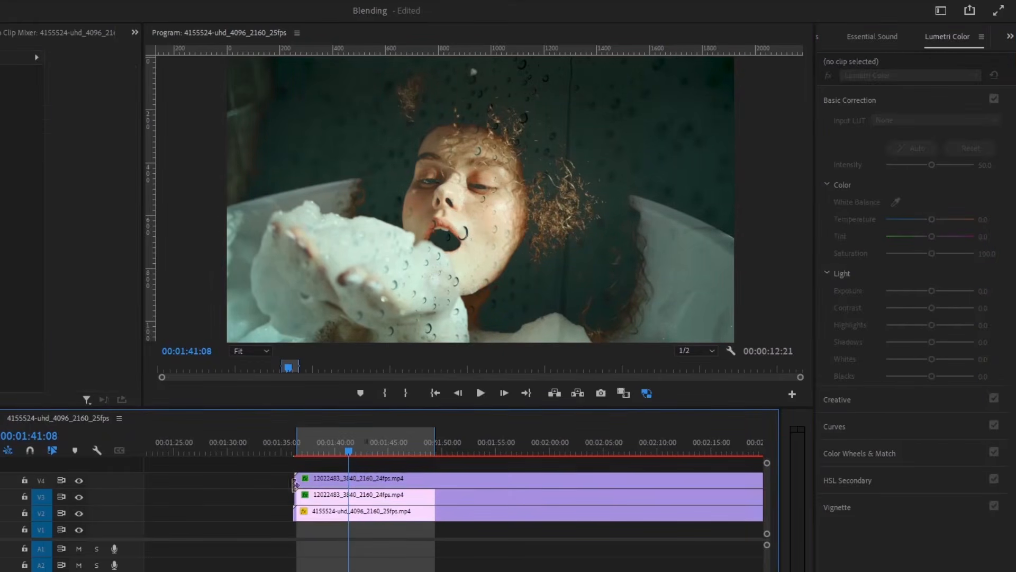
{"action": "left_click", "coordinate": [302, 445]}
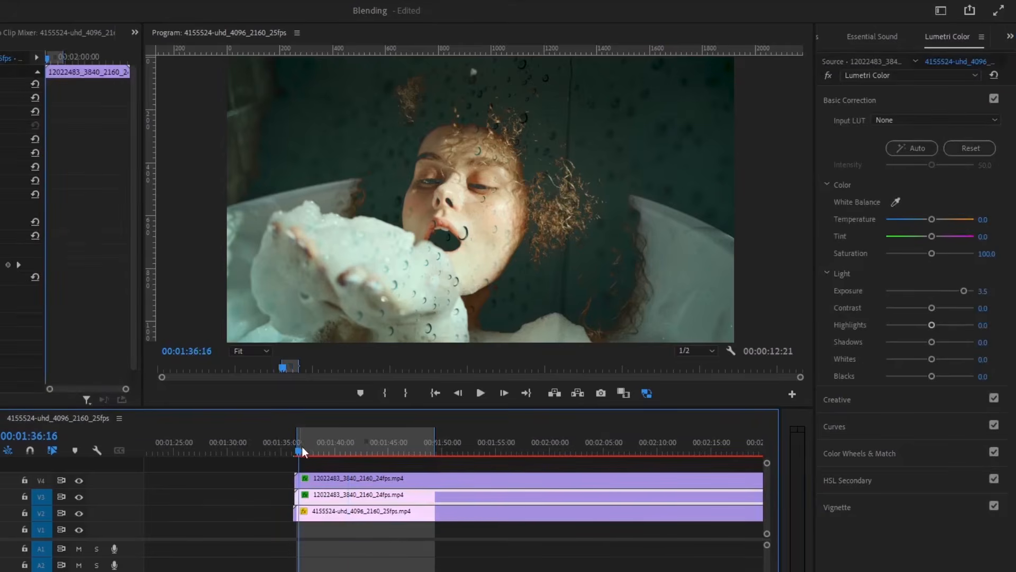
{"action": "key", "text": "space"}
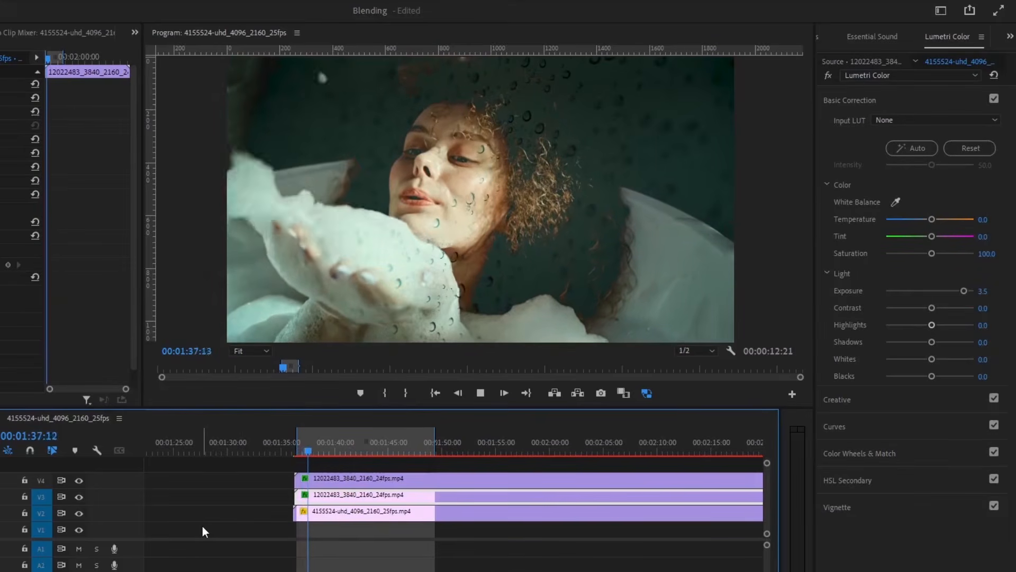
{"action": "key", "text": "space"}
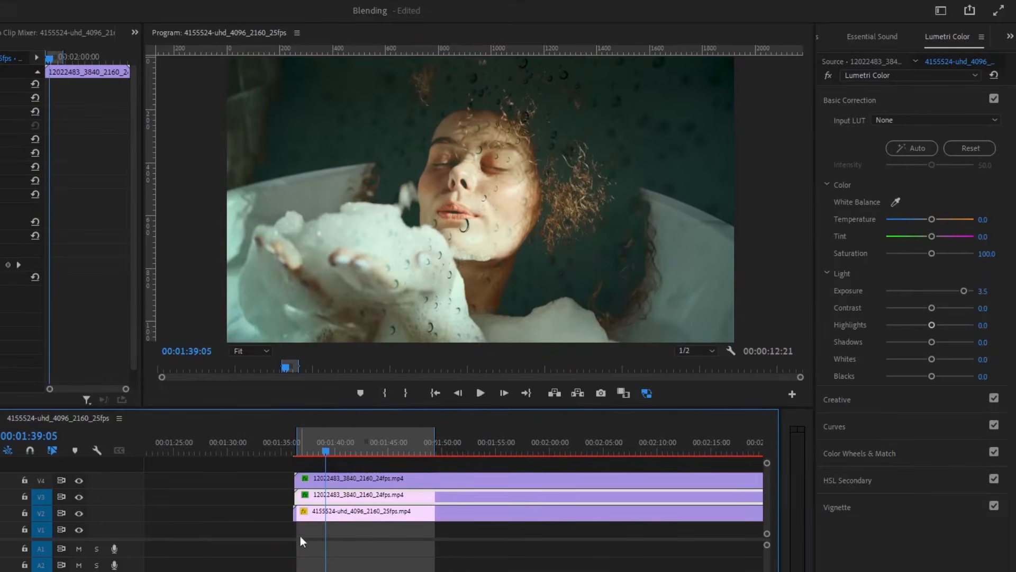
{"action": "left_click", "coordinate": [352, 516]}
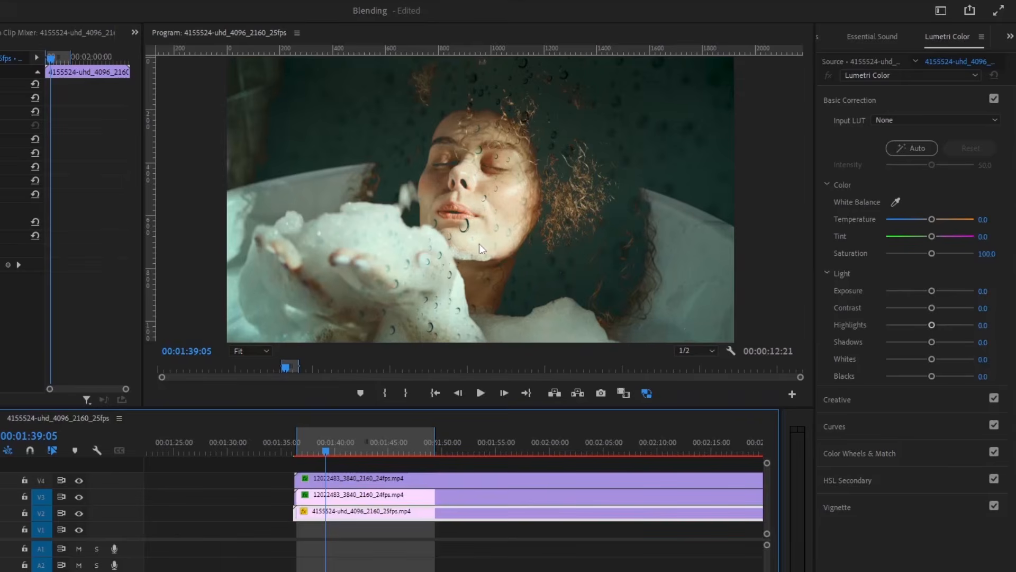
{"action": "left_click", "coordinate": [301, 451]}
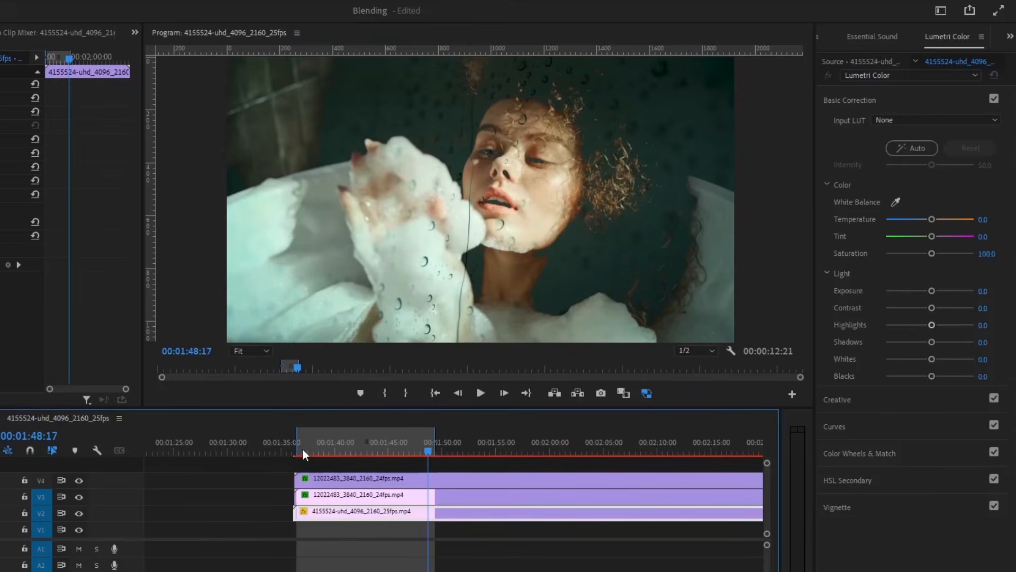
{"action": "left_click", "coordinate": [350, 476]}
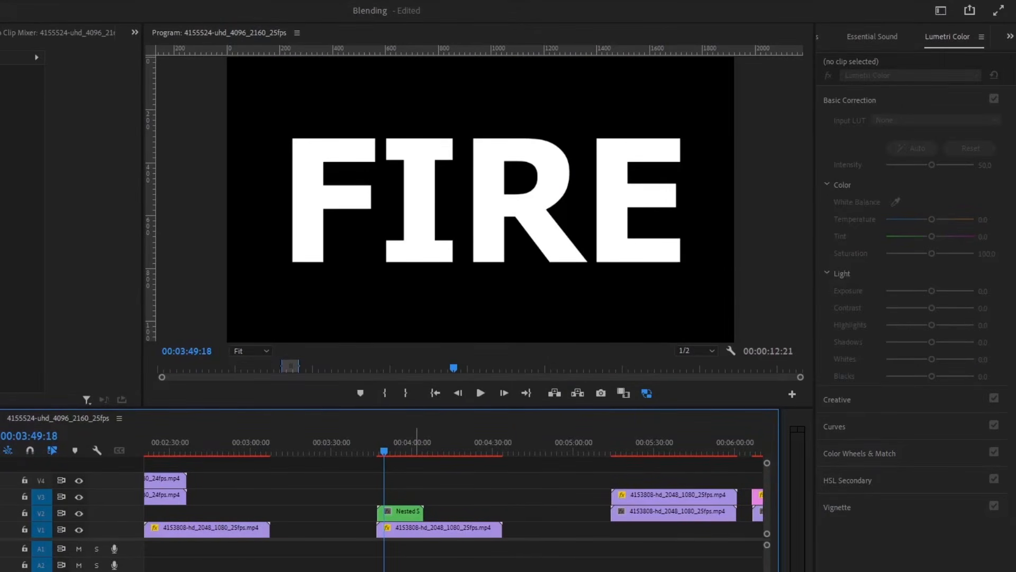
- Inspect the FIRE text layer inside Nested Sequence 01, then return to the main sequence with V2 visible
{"action": "double_click", "coordinate": [397, 514]}
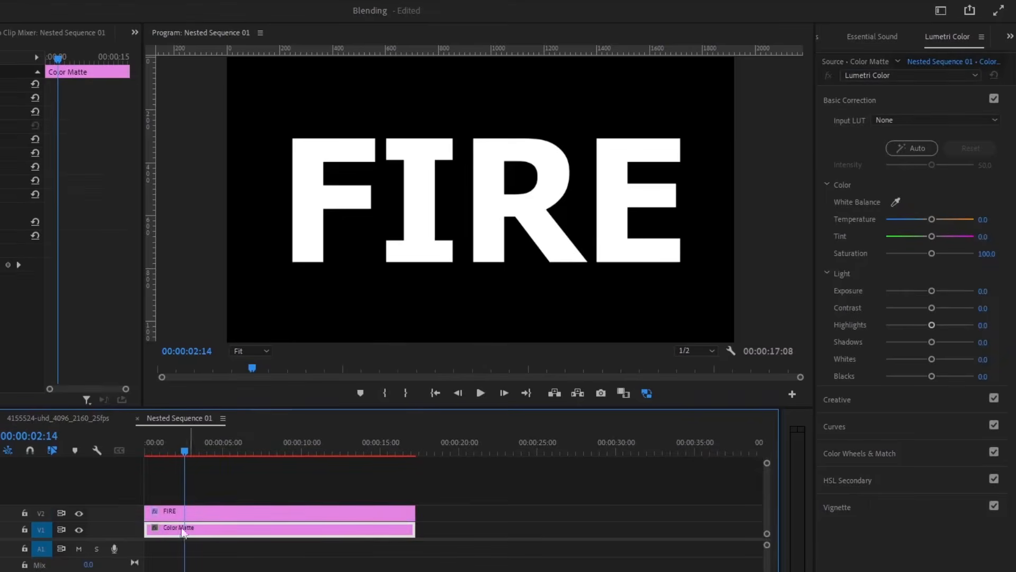
{"action": "left_click", "coordinate": [251, 514]}
{"action": "left_click", "coordinate": [98, 418]}
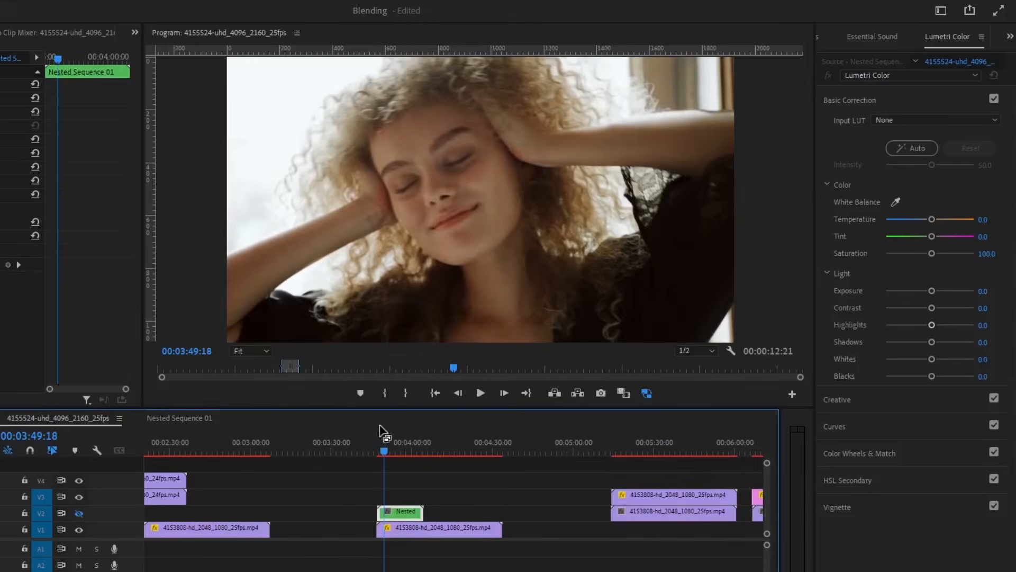
{"action": "left_click", "coordinate": [78, 513]}
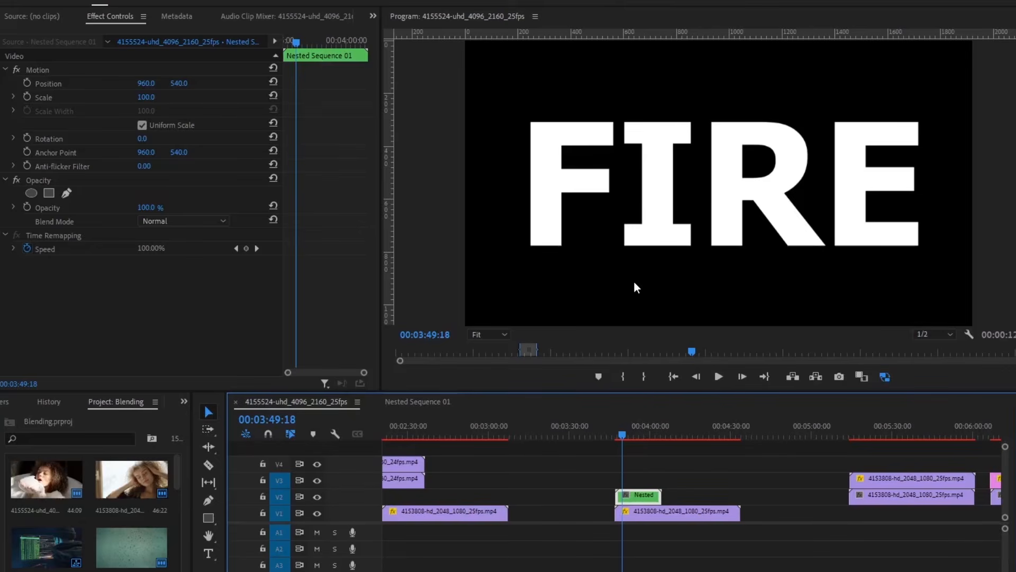
- Set Nested Sequence 01 to Multiply so footage shows only inside the FIRE letters, then play the composite
{"action": "left_click", "coordinate": [631, 495]}
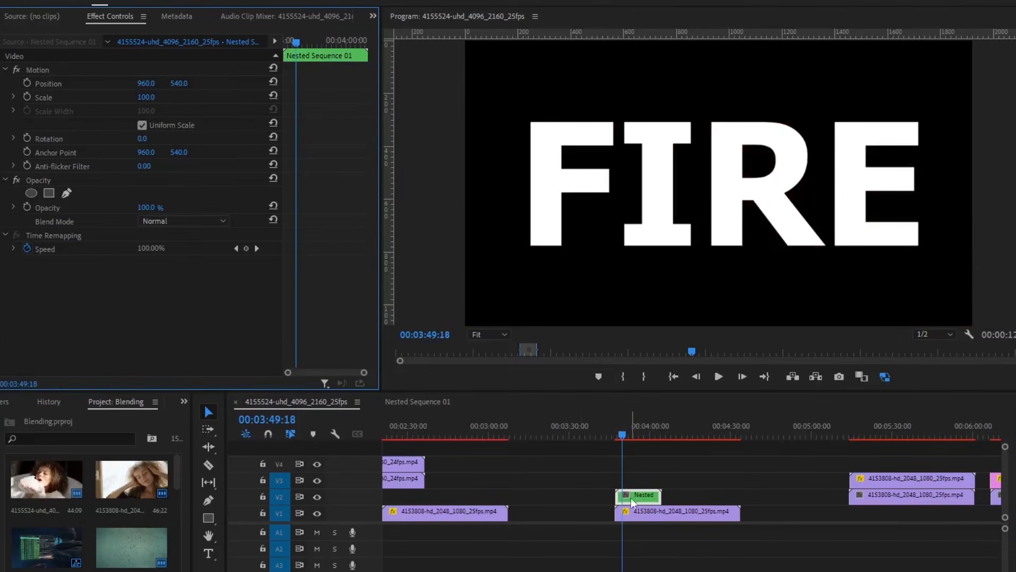
{"action": "left_click", "coordinate": [188, 221]}
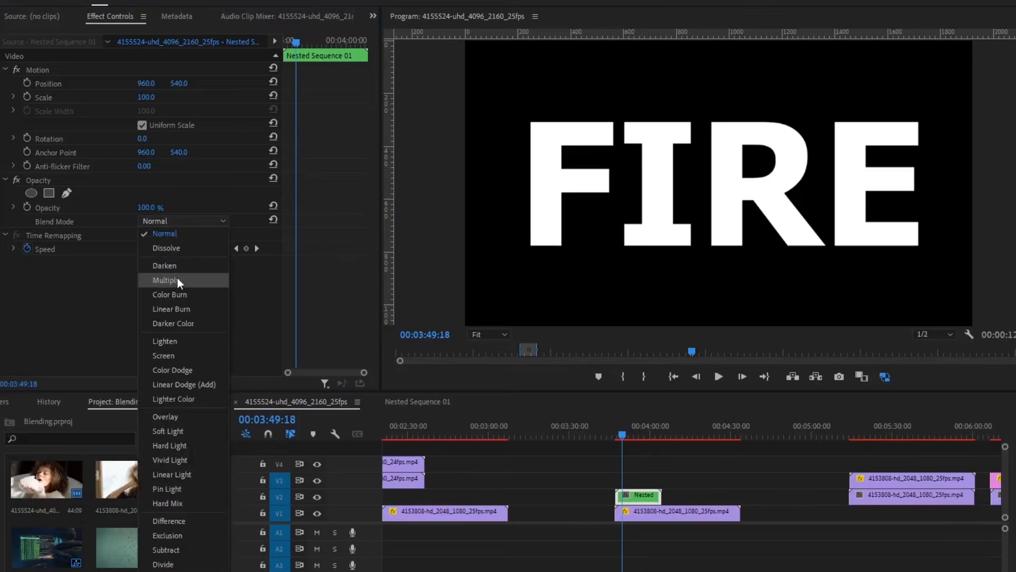
{"action": "left_click", "coordinate": [177, 280]}
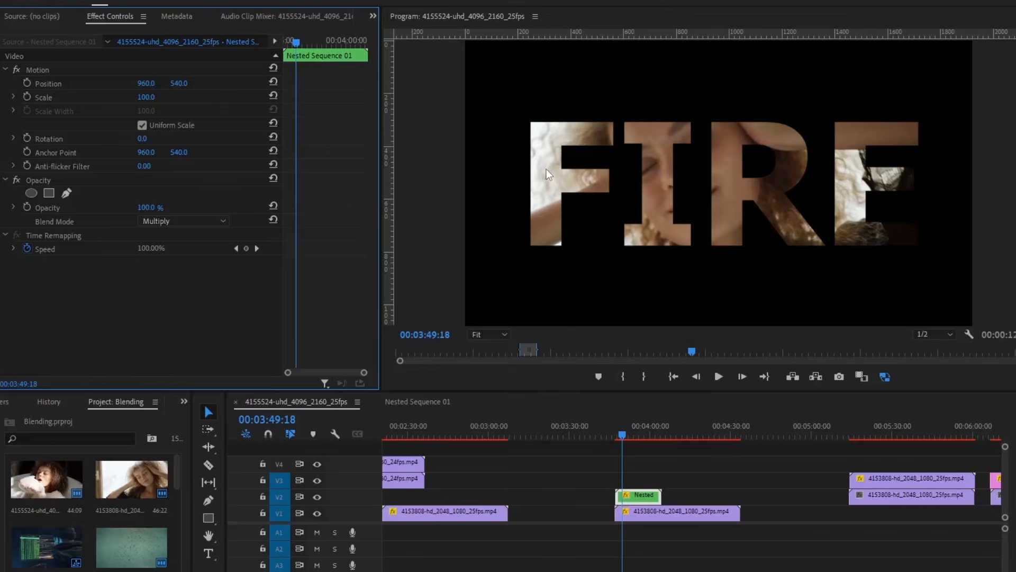
{"action": "left_click", "coordinate": [616, 435]}
{"action": "key", "text": "space"}
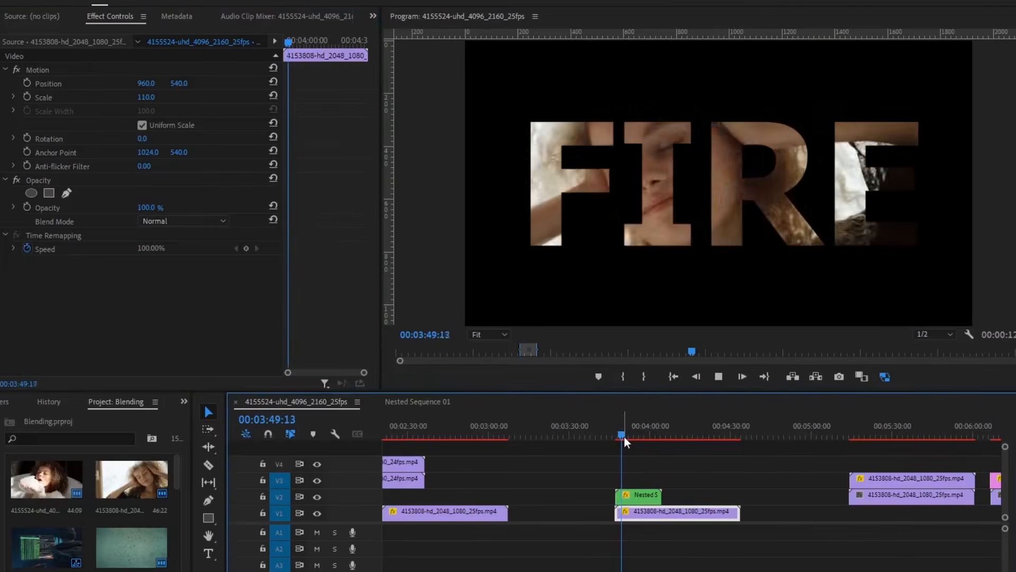
- Move the FIRE title clip up to V3 and slide the V1 footage sideways via Position X
{"action": "key", "text": "space"}
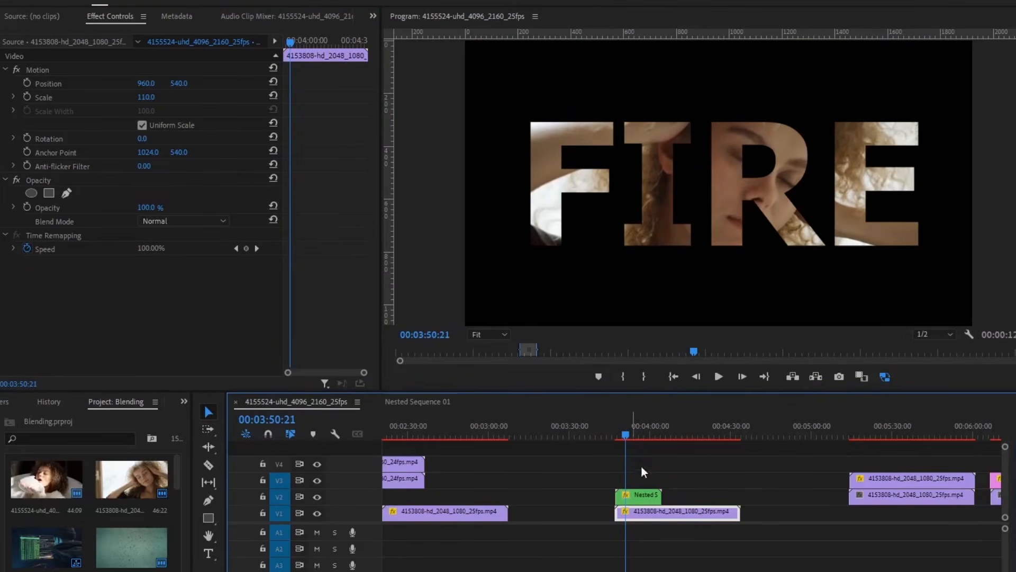
{"action": "left_click_drag", "start_coordinate": [640, 499], "coordinate": [642, 481]}
{"action": "left_click", "coordinate": [659, 514]}
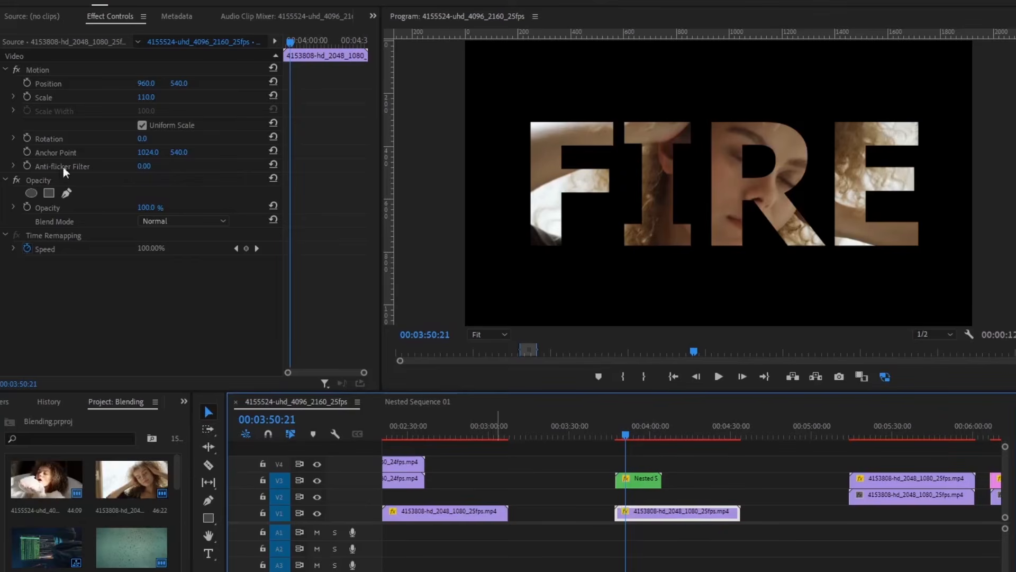
{"action": "left_click_drag", "start_coordinate": [147, 83], "coordinate": [66, 83]}
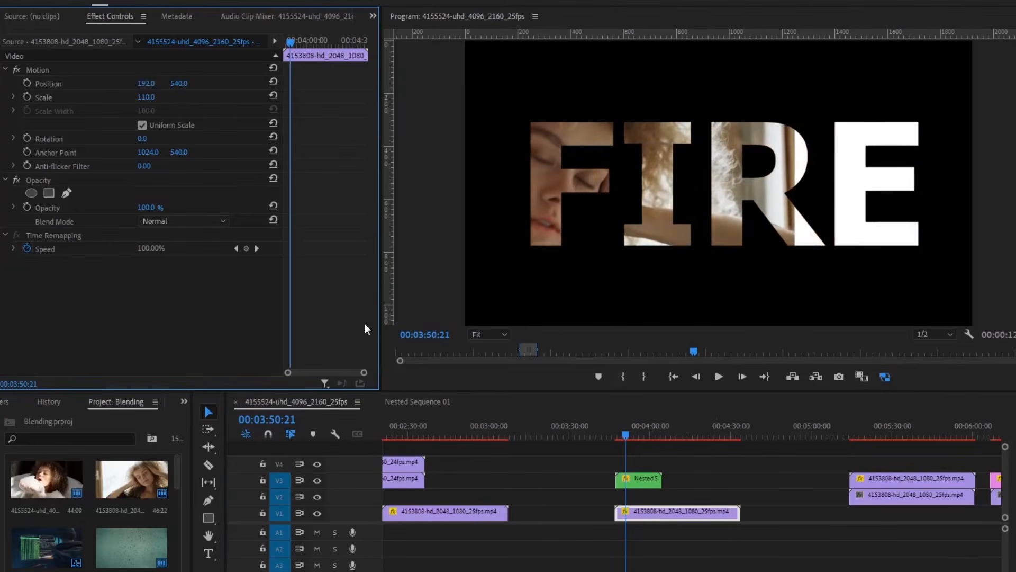
- Draw a five-point pen mask around the letter F and set Mask Feather to 0
{"action": "left_click", "coordinate": [65, 192]}
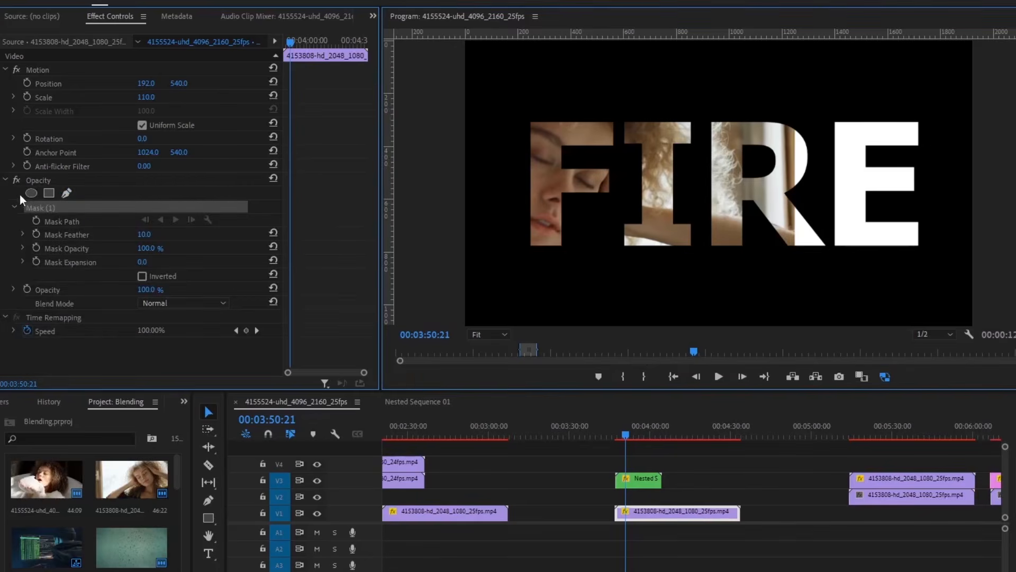
{"action": "left_click", "coordinate": [504, 261]}
{"action": "left_click", "coordinate": [587, 259]}
{"action": "left_click", "coordinate": [626, 190]}
{"action": "left_click", "coordinate": [616, 106]}
{"action": "left_click", "coordinate": [507, 89]}
{"action": "left_click", "coordinate": [505, 261]}
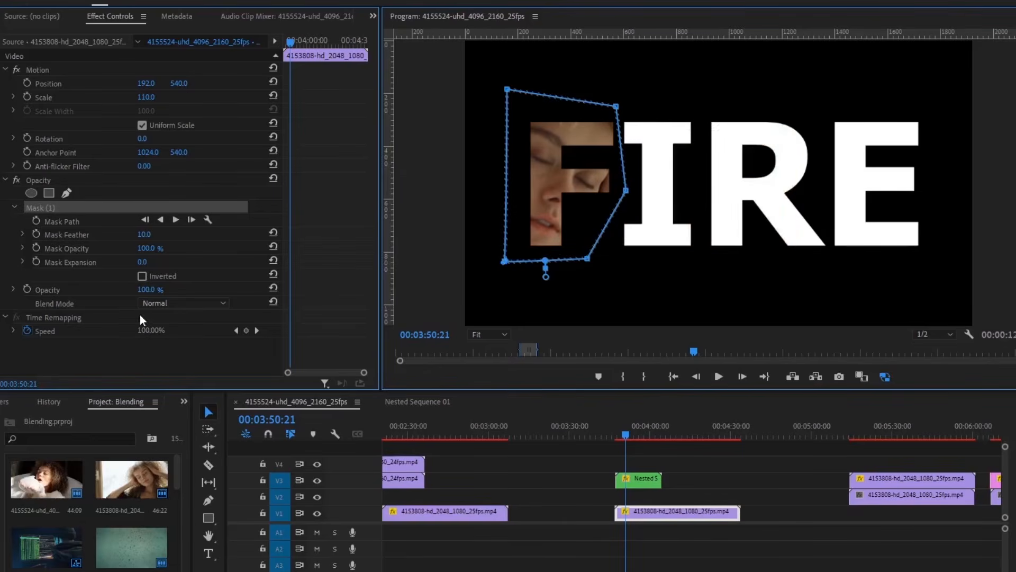
{"action": "left_click", "coordinate": [146, 234]}
{"action": "type", "text": "0"}
{"action": "key", "text": "Return"}
{"action": "left_click", "coordinate": [293, 251]}
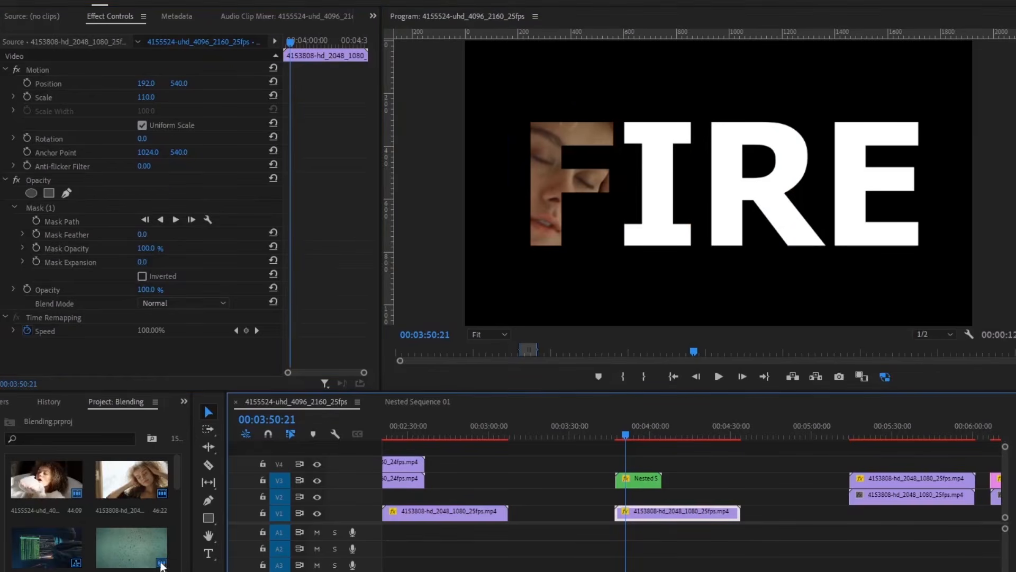
- Place clip 4155524 on V2, scale it to 44 and shift Position X to 1231
{"action": "left_click_drag", "start_coordinate": [40, 492], "coordinate": [615, 500]}
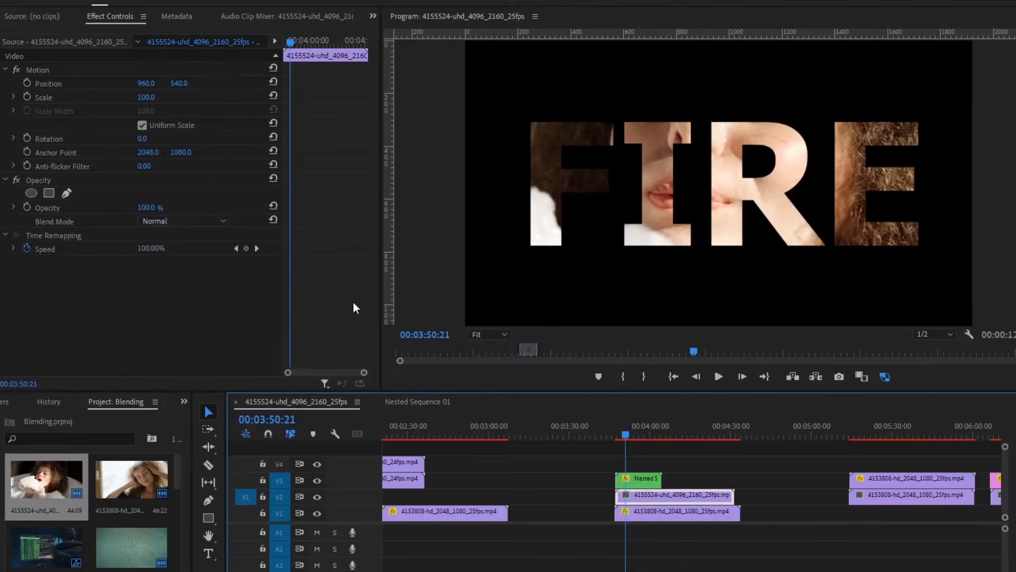
{"action": "left_click", "coordinate": [143, 97]}
{"action": "type", "text": "43"}
{"action": "key", "text": "Return"}
{"action": "left_click_drag", "start_coordinate": [151, 97], "coordinate": [152, 97]}
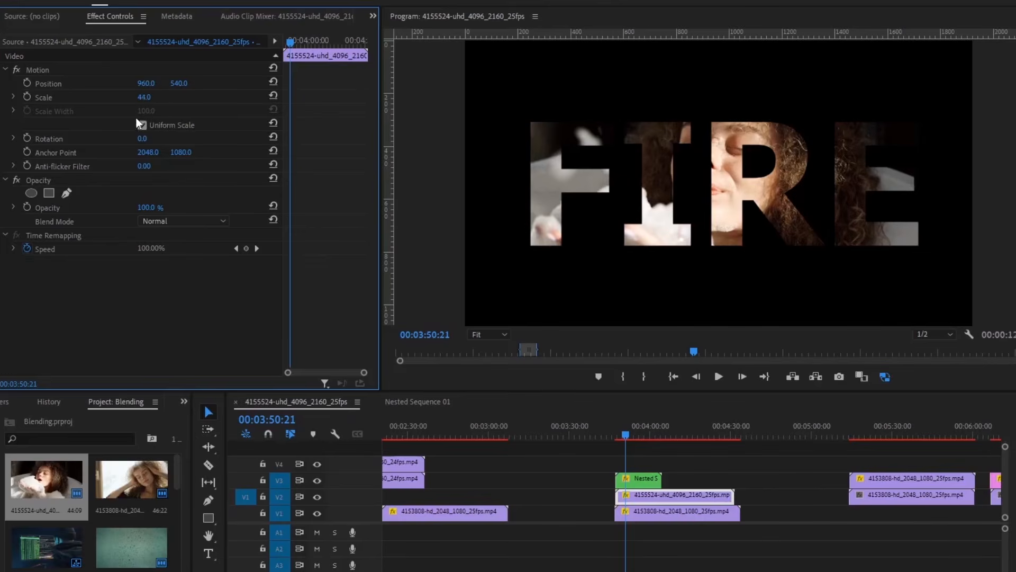
{"action": "left_click_drag", "start_coordinate": [143, 84], "coordinate": [288, 85]}
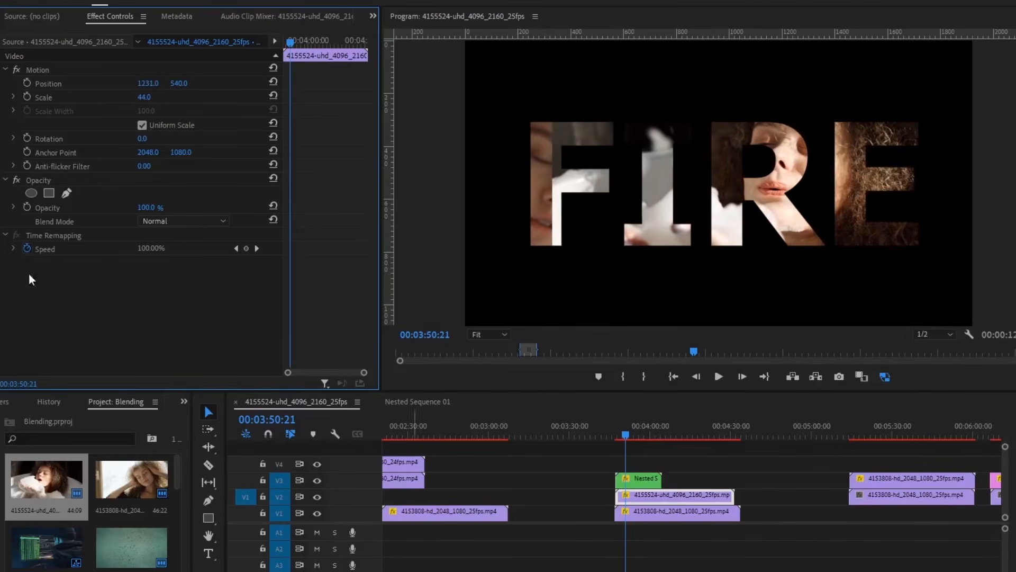
- Draw a four-point pen mask around the letter R on the new clip
{"action": "left_click", "coordinate": [67, 193]}
{"action": "left_click", "coordinate": [703, 110]}
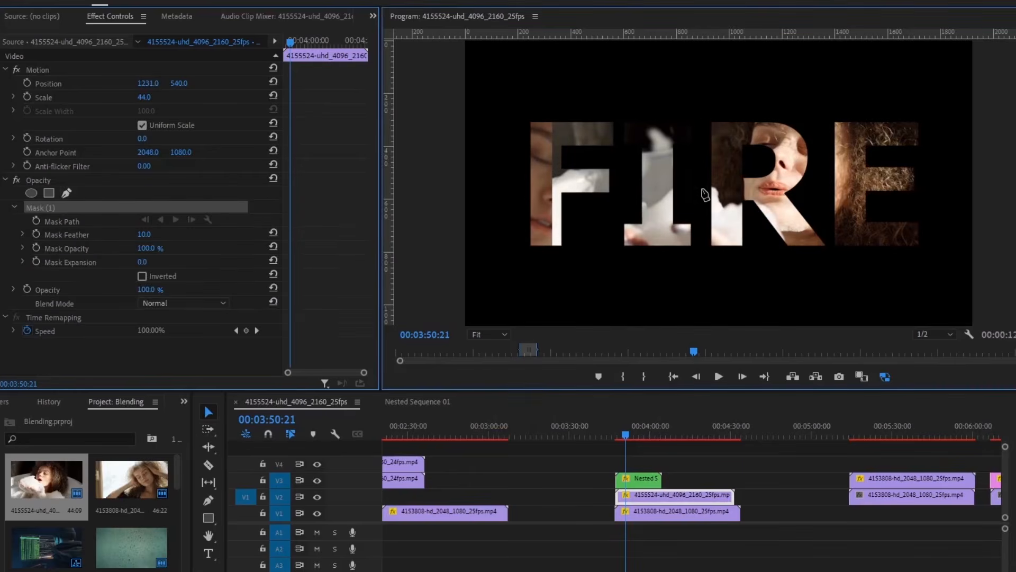
{"action": "left_click", "coordinate": [703, 261]}
{"action": "left_click", "coordinate": [835, 260]}
{"action": "left_click", "coordinate": [832, 108]}
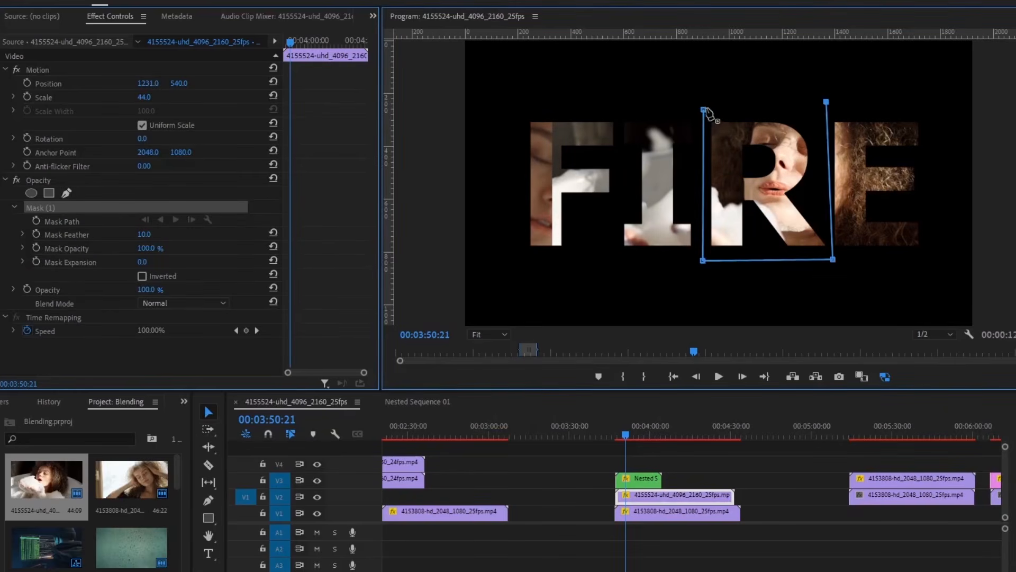
{"action": "left_click", "coordinate": [703, 109]}
{"action": "left_click", "coordinate": [675, 99]}
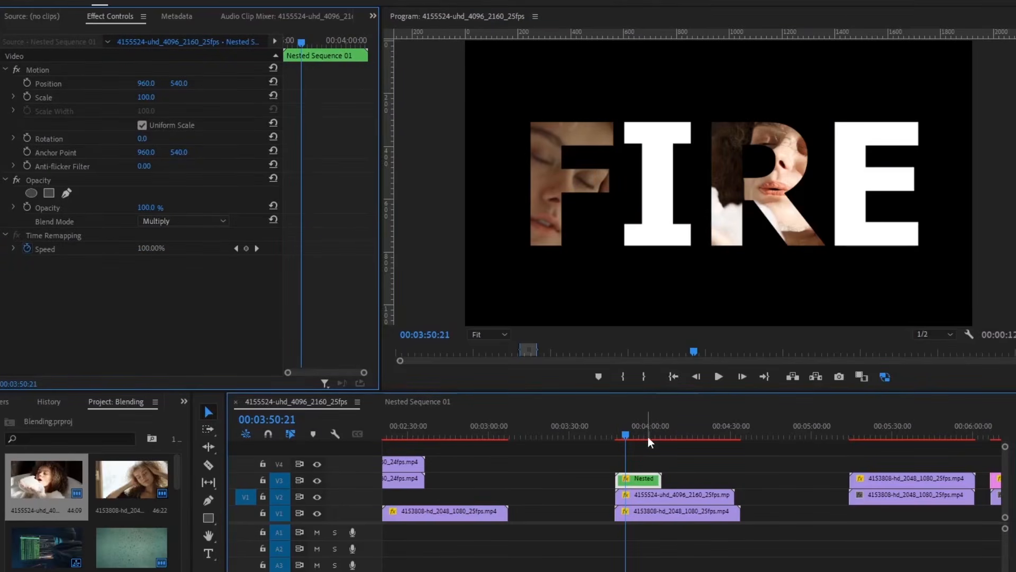
- Raise the FIRE title another track, add a clip on V3 and mask it to the letter I
{"action": "left_click_drag", "start_coordinate": [635, 478], "coordinate": [635, 453]}
{"action": "scroll", "coordinate": [131, 529], "scroll_direction": "down", "scroll_amount": 5}
{"action": "left_click_drag", "start_coordinate": [131, 547], "coordinate": [621, 482]}
{"action": "left_click_drag", "start_coordinate": [144, 83], "coordinate": [159, 83]}
{"action": "left_click", "coordinate": [67, 193]}
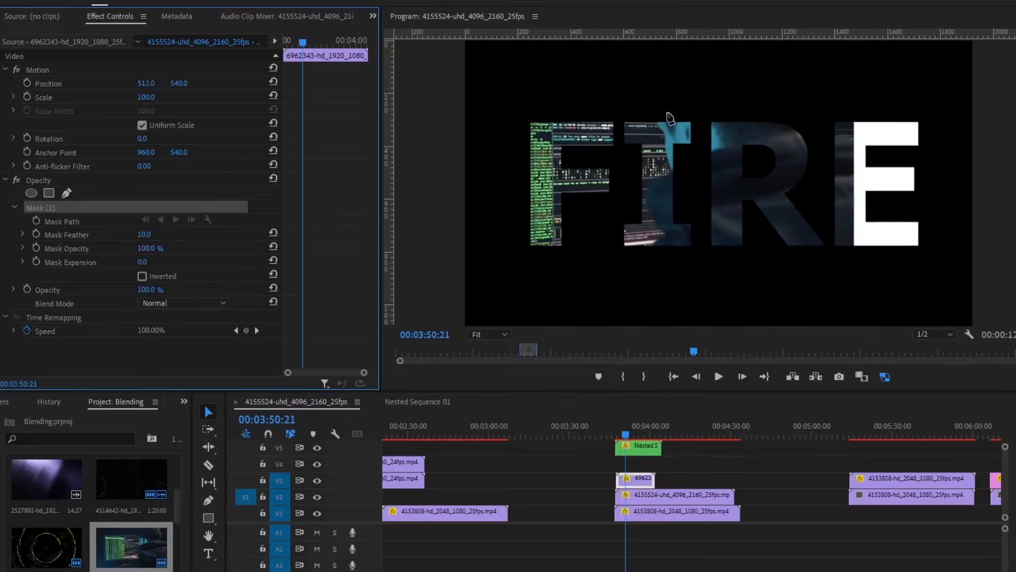
{"action": "left_click", "coordinate": [618, 109]}
{"action": "left_click", "coordinate": [615, 256]}
{"action": "left_click", "coordinate": [699, 258]}
{"action": "left_click", "coordinate": [700, 106]}
{"action": "left_click", "coordinate": [617, 109]}
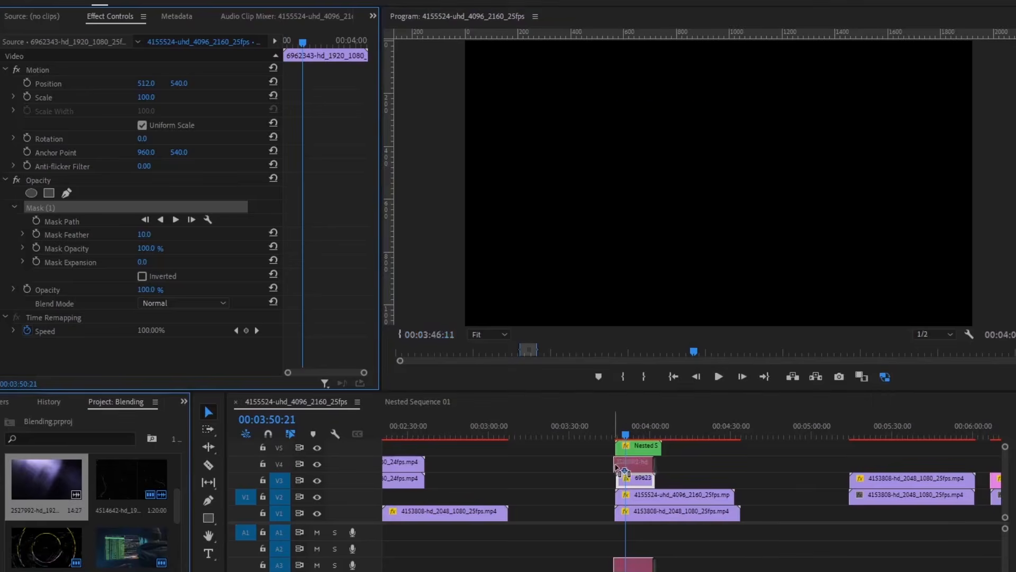
- Draw a four-point pen mask around the letter E
{"action": "left_click", "coordinate": [67, 193]}
{"action": "left_click", "coordinate": [824, 114]}
{"action": "left_click", "coordinate": [832, 254]}
{"action": "left_click", "coordinate": [932, 112]}
{"action": "left_click", "coordinate": [930, 259]}
{"action": "left_click", "coordinate": [823, 114]}
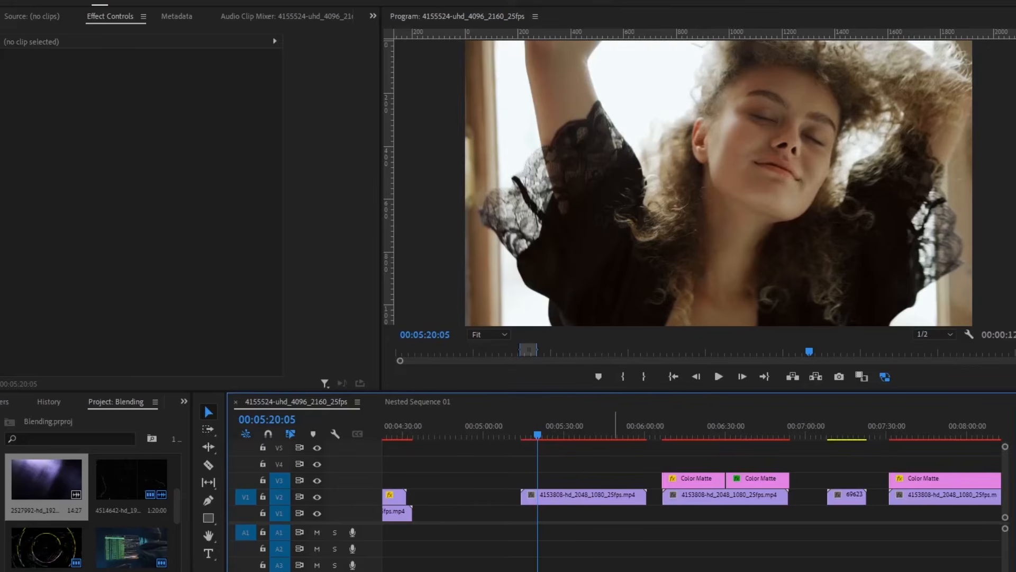
- Duplicate the dancer clip from V2 onto V3 above itself
{"action": "key", "text": "equal"}
{"action": "key", "text": "equal"}
{"action": "scroll", "coordinate": [663, 560], "scroll_direction": "down", "scroll_amount": 2}
{"action": "left_click", "coordinate": [588, 497]}
{"action": "left_click_drag", "start_coordinate": [589, 497], "coordinate": [589, 485]}
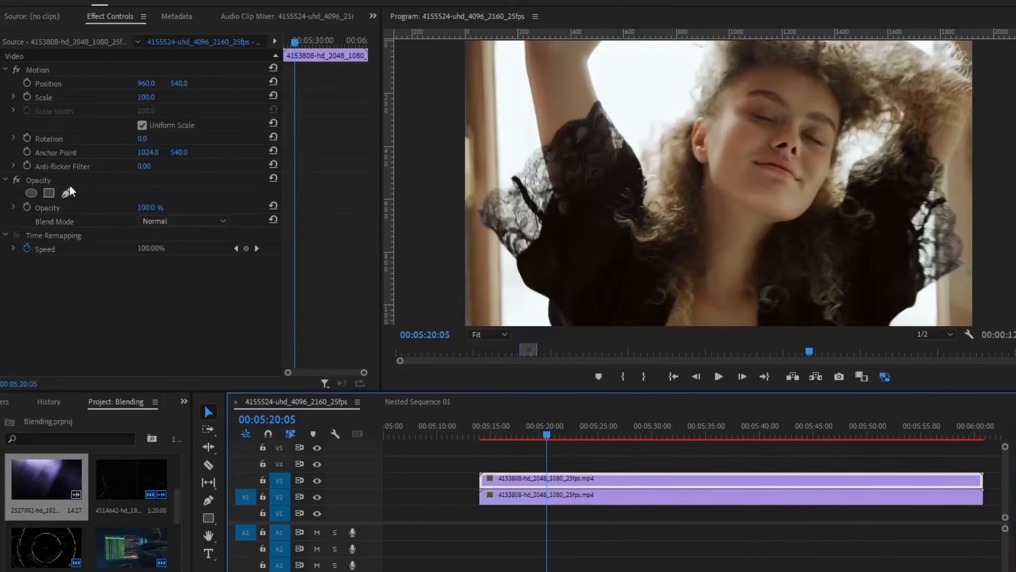
- Set the upper copy's blend mode to Multiply, preview, then switch it to Screen
{"action": "left_click", "coordinate": [160, 221]}
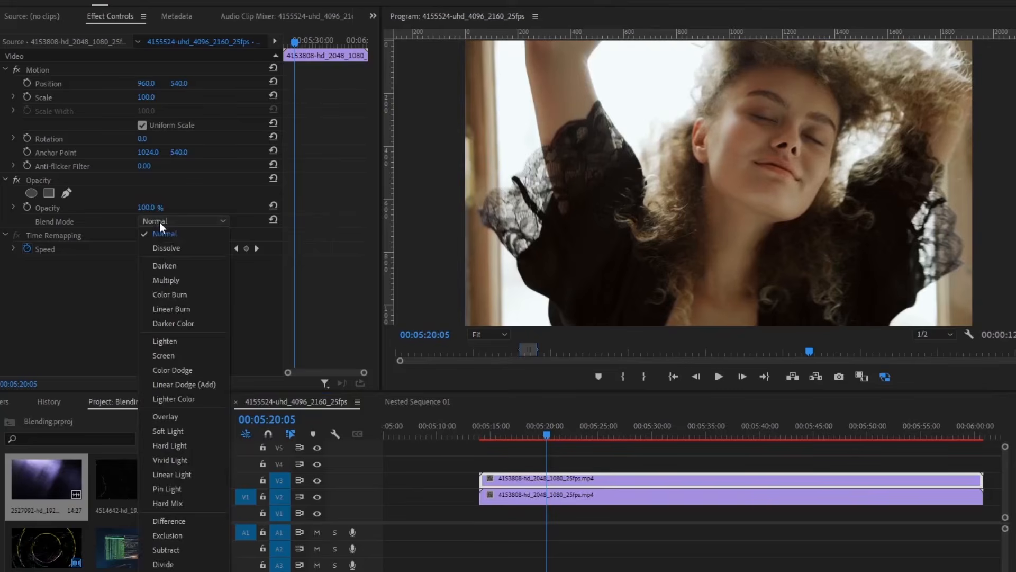
{"action": "left_click", "coordinate": [174, 280]}
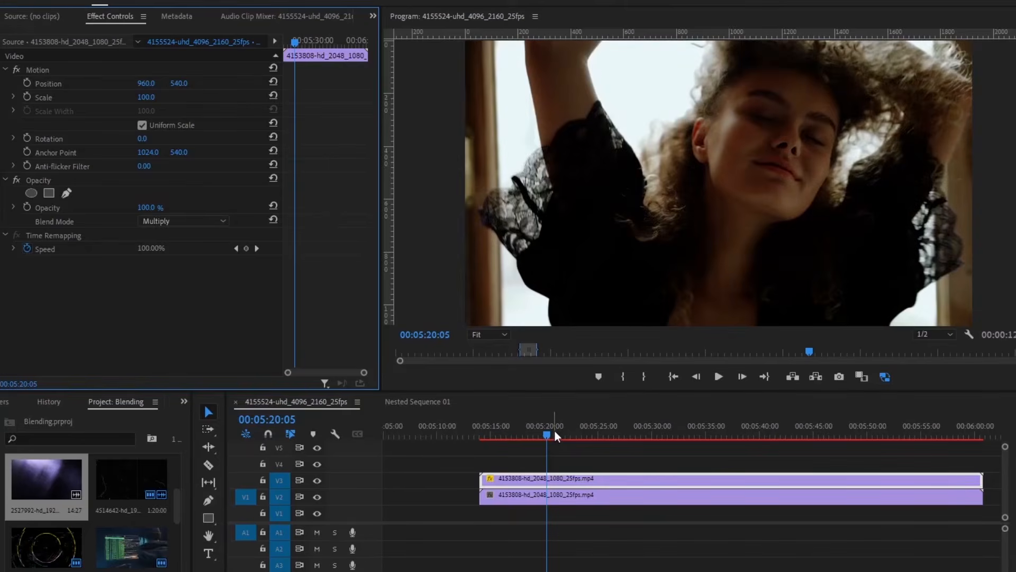
{"action": "key", "text": "space"}
{"action": "key", "text": "space"}
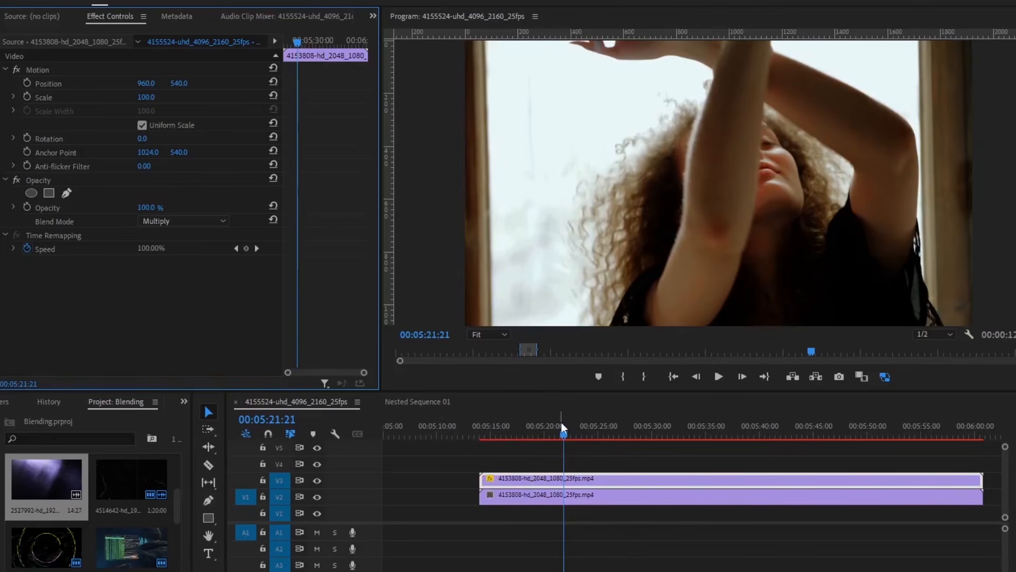
{"action": "left_click", "coordinate": [182, 221]}
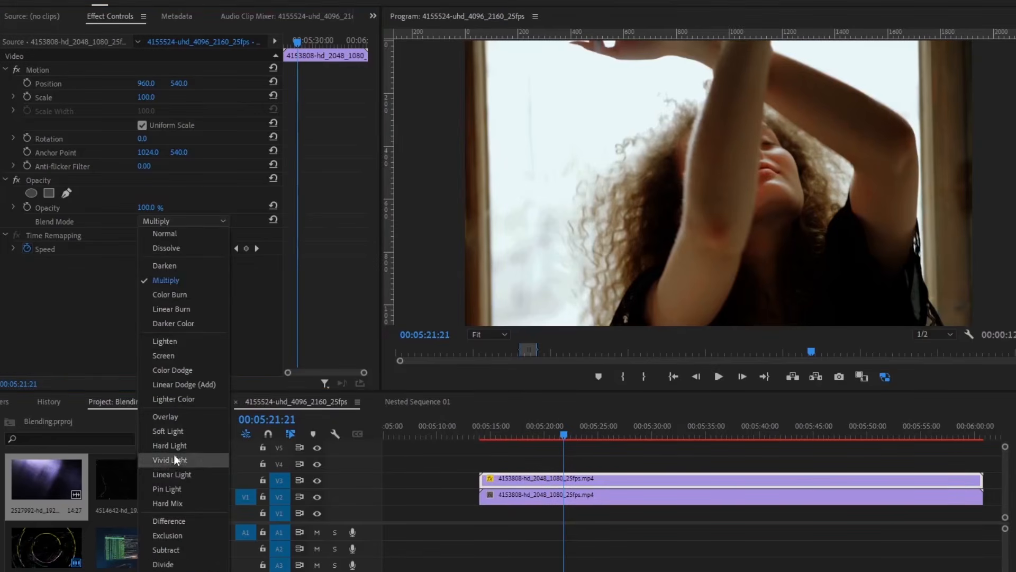
{"action": "left_click", "coordinate": [170, 355]}
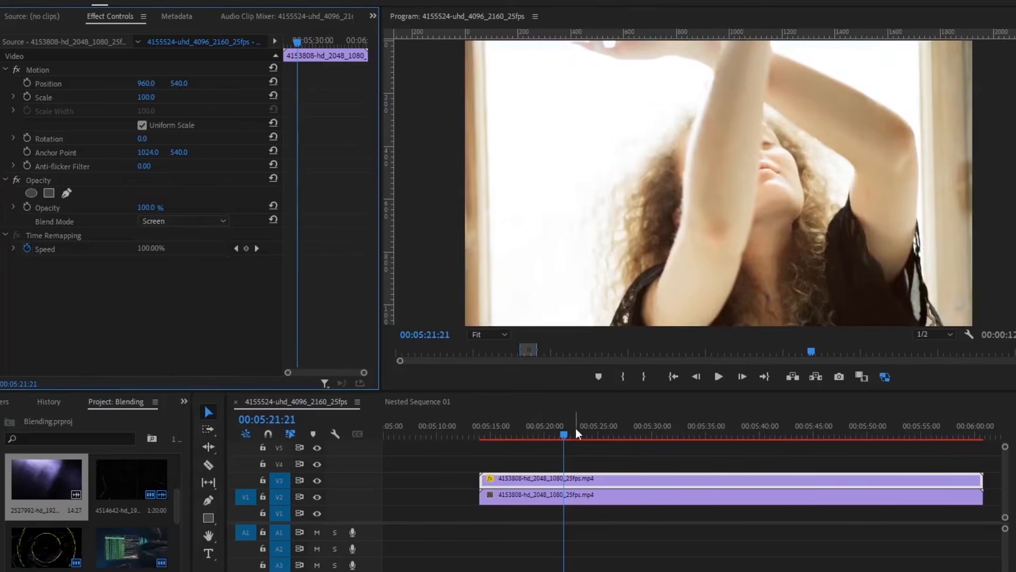
{"action": "left_click_drag", "start_coordinate": [588, 435], "coordinate": [577, 437]}
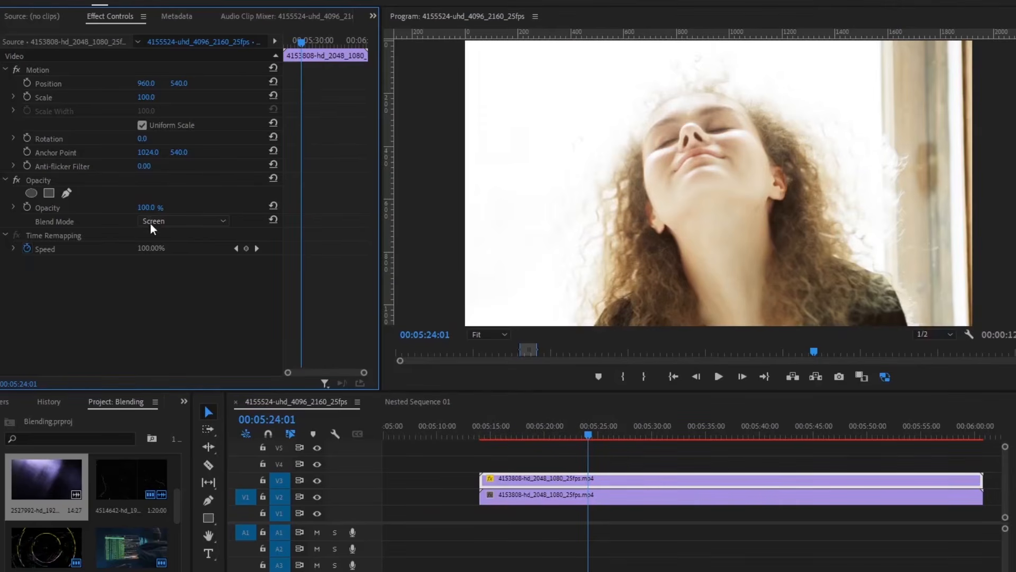
- Set the top clip's opacity to 40% and preview it, toggling the top track to compare
{"action": "left_click", "coordinate": [148, 207]}
{"action": "type", "text": "40"}
{"action": "key", "text": "Return"}
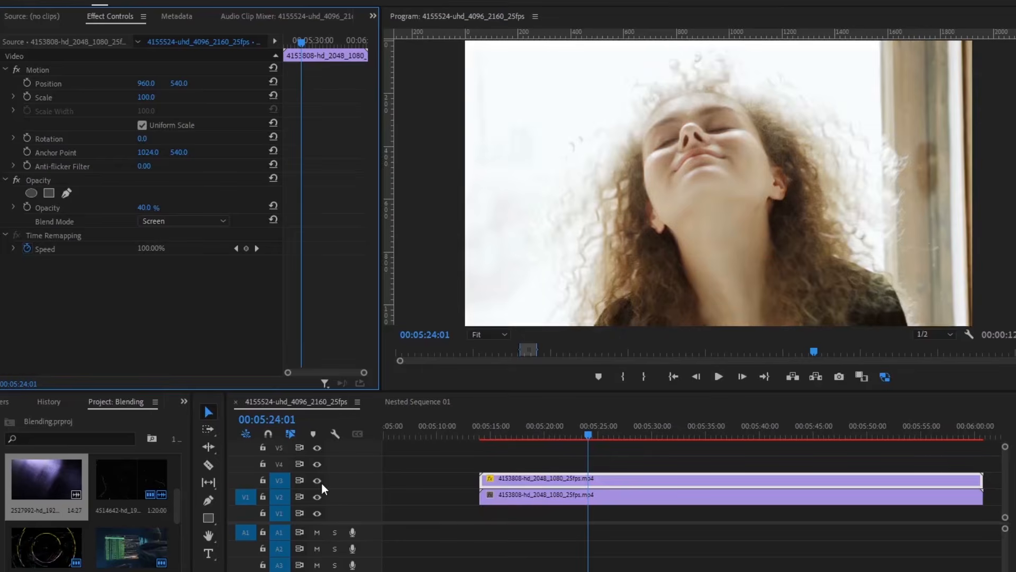
{"action": "left_click", "coordinate": [479, 430]}
{"action": "key", "text": "space"}
{"action": "left_click", "coordinate": [316, 480]}
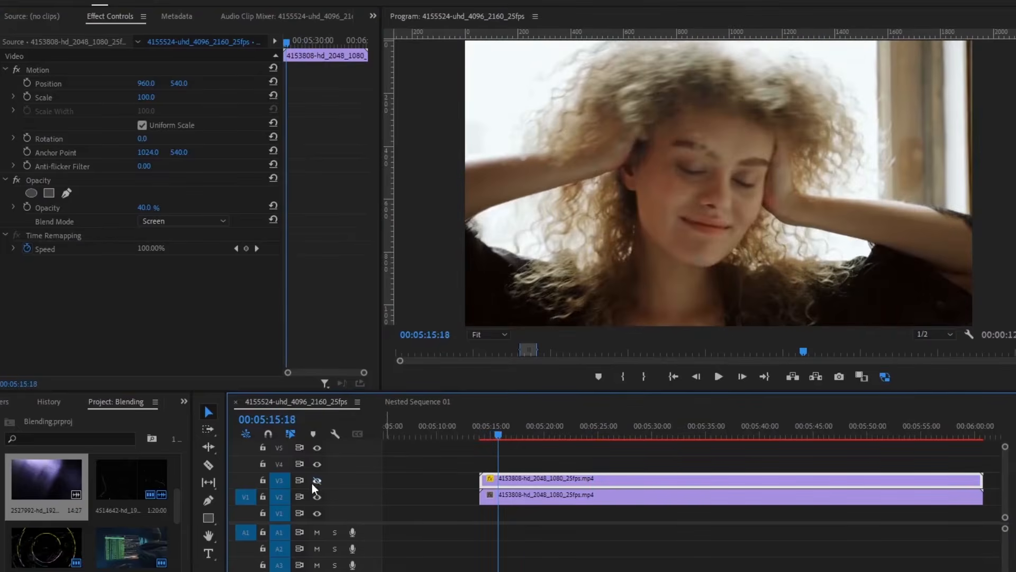
{"action": "left_click", "coordinate": [314, 483]}
{"action": "key", "text": "space"}
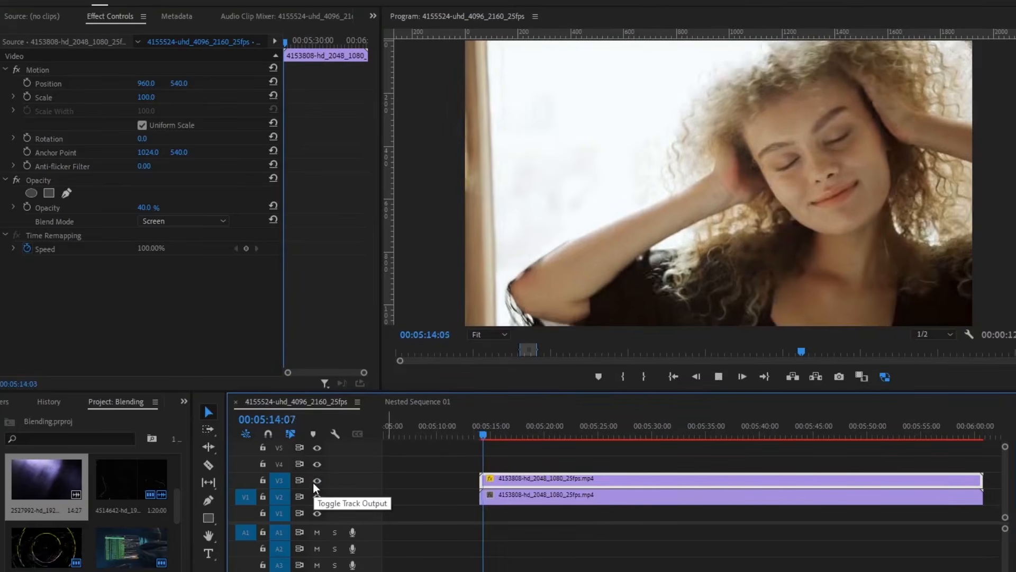
{"action": "key", "text": "space"}
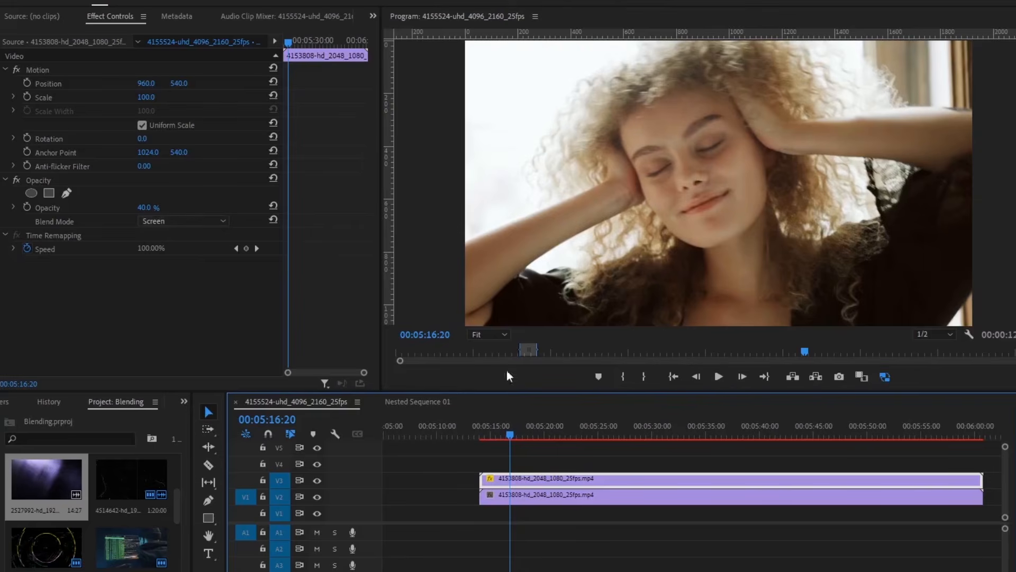
- Raise the top clip's opacity to 90% and zoom the timeline in at the clip start
{"action": "left_click", "coordinate": [147, 207]}
{"action": "type", "text": "90"}
{"action": "key", "text": "Return"}
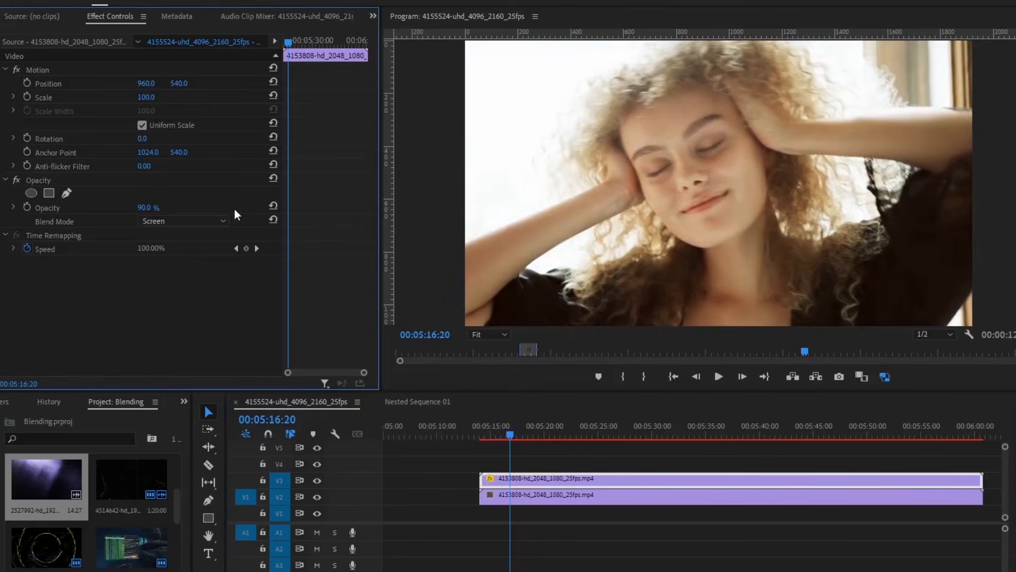
{"action": "left_click", "coordinate": [481, 431]}
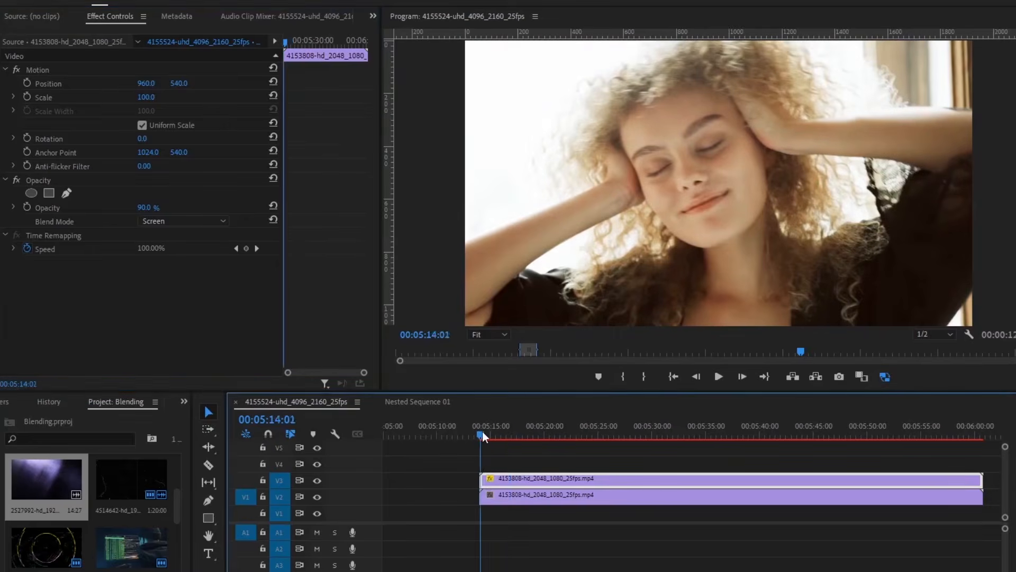
{"action": "key", "text": "equal"}
{"action": "key", "text": "equal"}
{"action": "key", "text": "equal"}
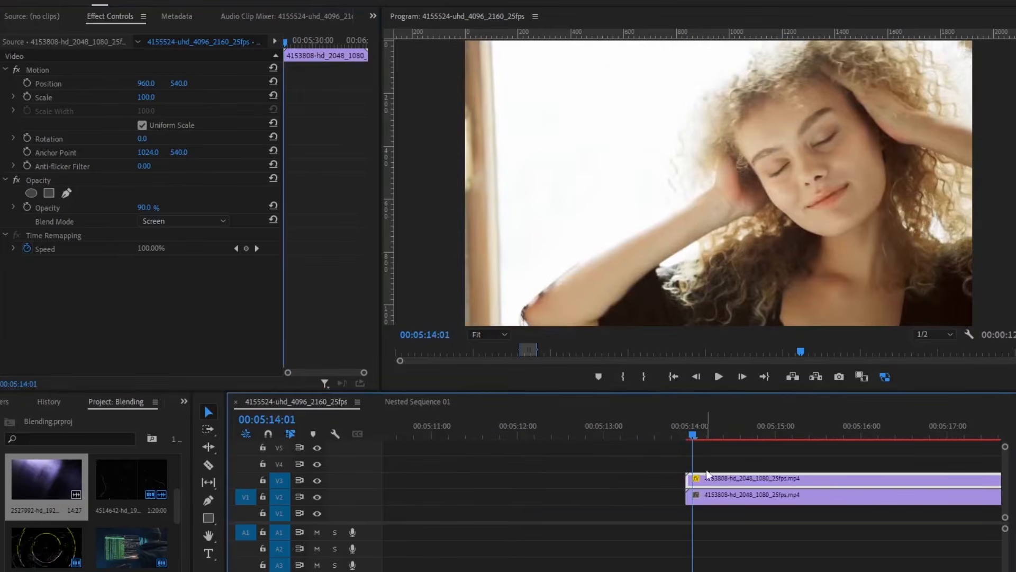
- Slide the V3 copy six frames later and play back the ghosted double image
{"action": "left_click_drag", "start_coordinate": [715, 479], "coordinate": [740, 478]}
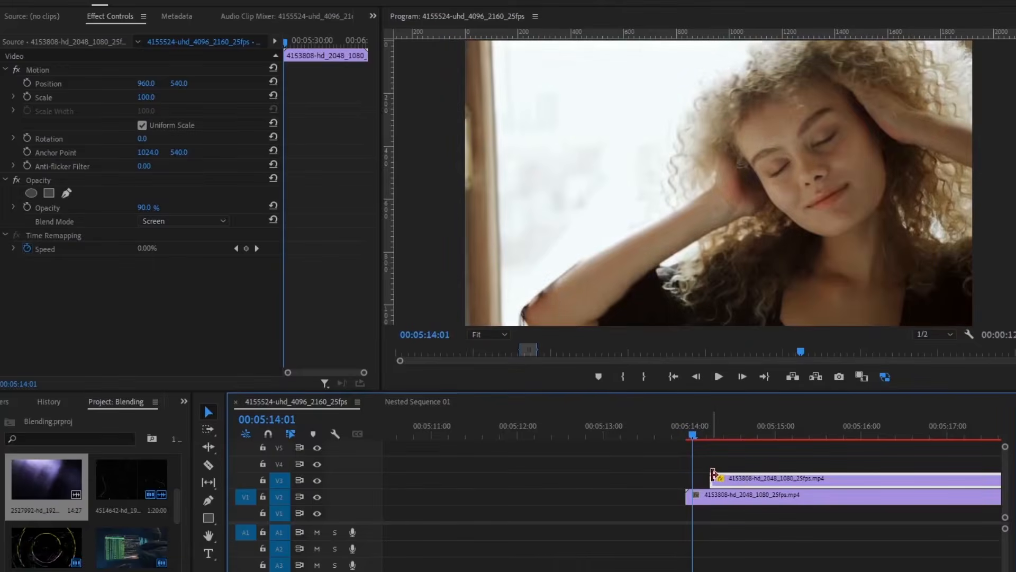
{"action": "key", "text": "minus"}
{"action": "key", "text": "minus"}
{"action": "left_click", "coordinate": [703, 434]}
{"action": "key", "text": "space"}
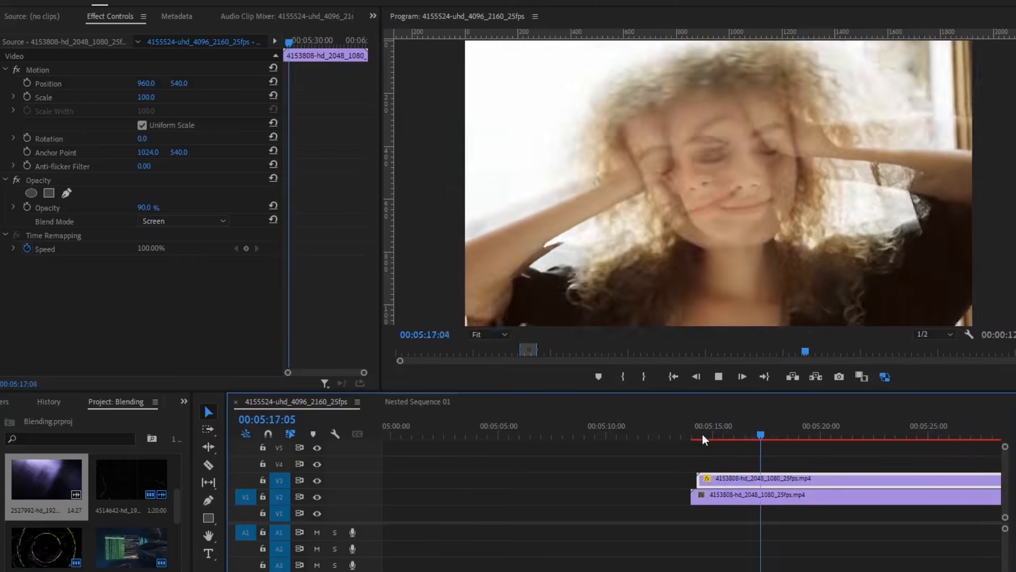
{"action": "key", "text": "space"}
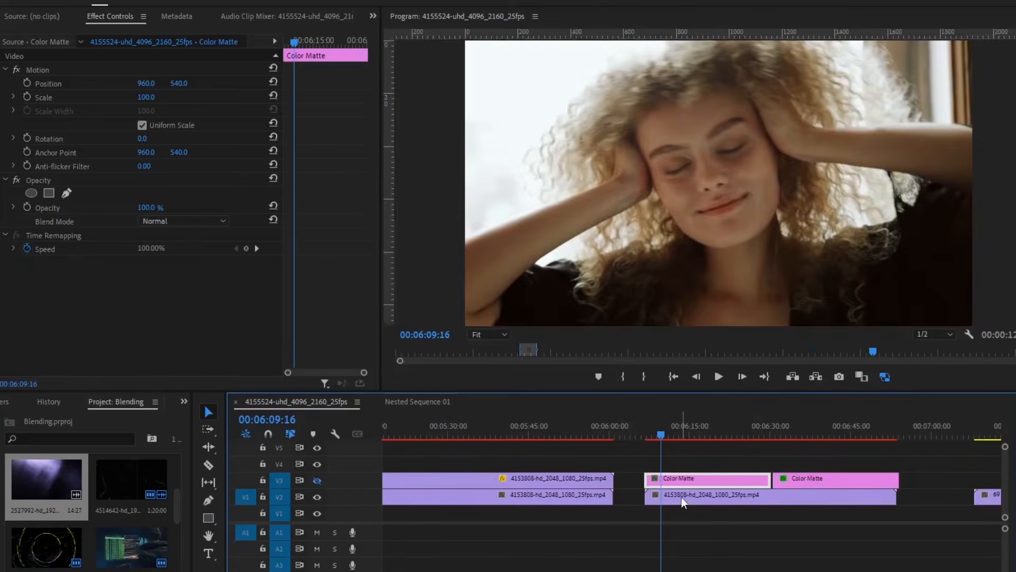
- Make the Color Matte track visible, blend it with Color mode, and lower its Lumetri exposure
{"action": "left_click", "coordinate": [681, 497]}
{"action": "left_click", "coordinate": [679, 482]}
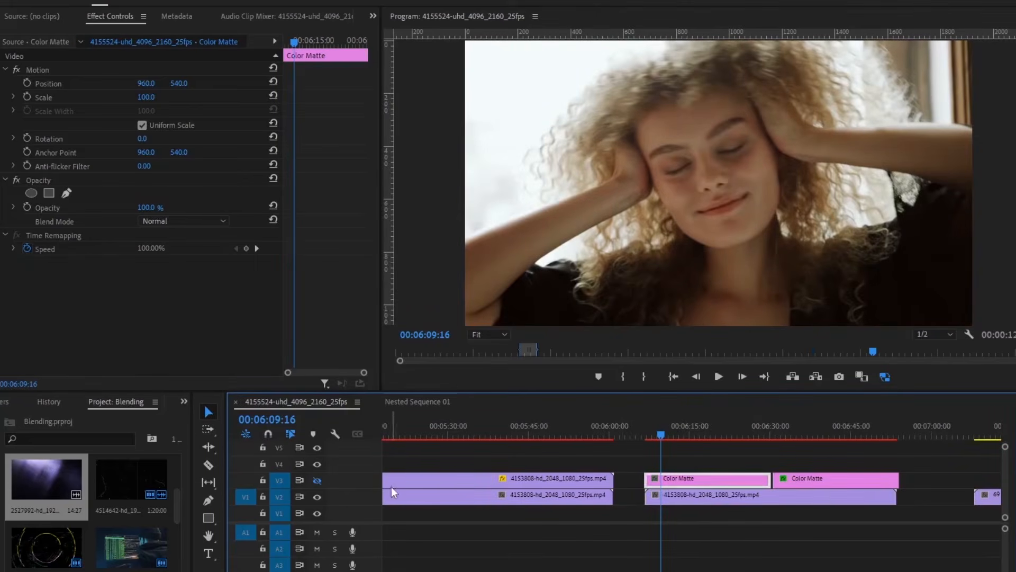
{"action": "left_click", "coordinate": [317, 480]}
{"action": "key", "text": "space"}
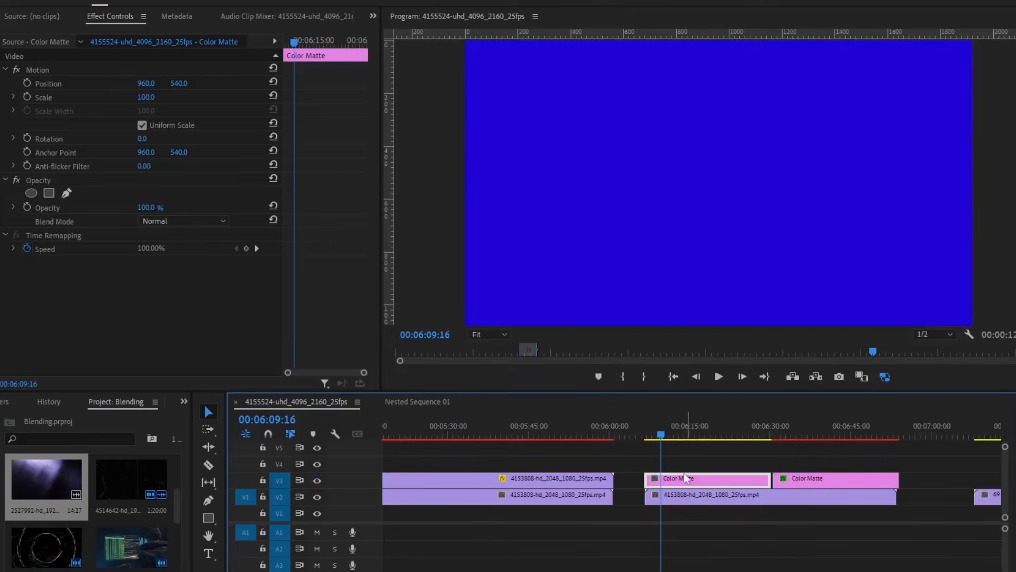
{"action": "left_click", "coordinate": [168, 222]}
{"action": "left_click", "coordinate": [161, 571]}
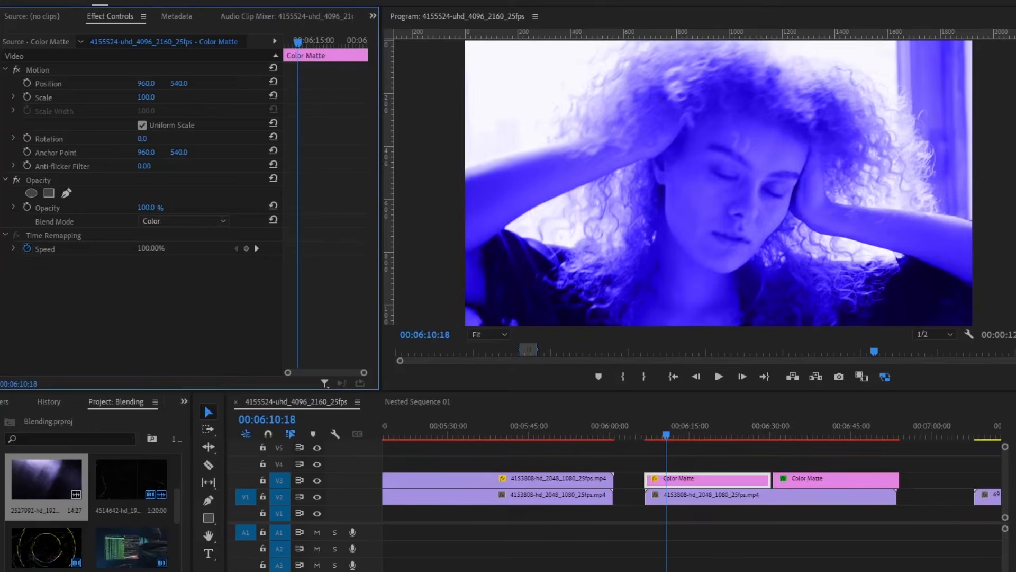
{"action": "left_click_drag", "start_coordinate": [931, 275], "coordinate": [907, 274]}
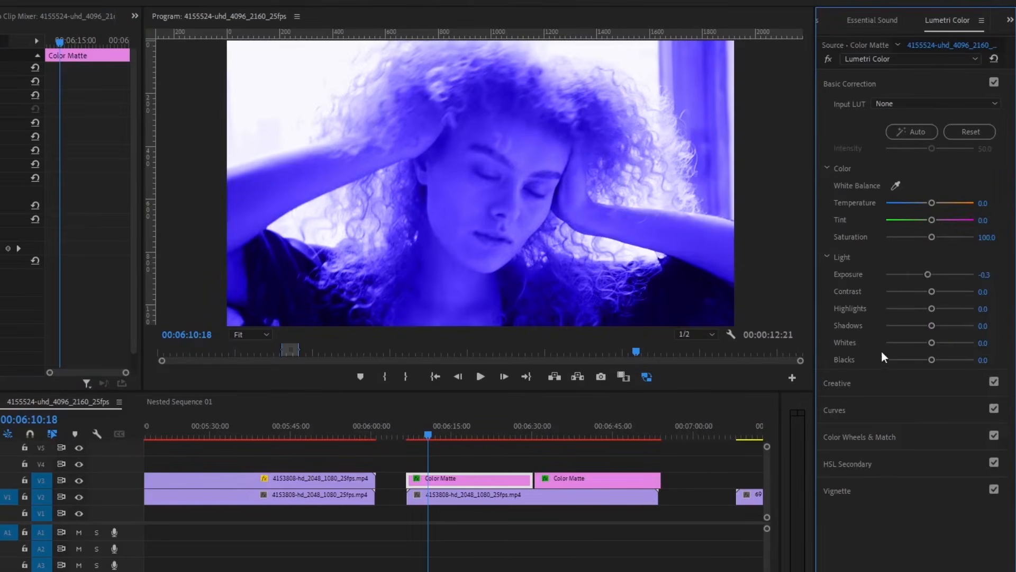
{"action": "left_click_drag", "start_coordinate": [932, 277], "coordinate": [918, 275]}
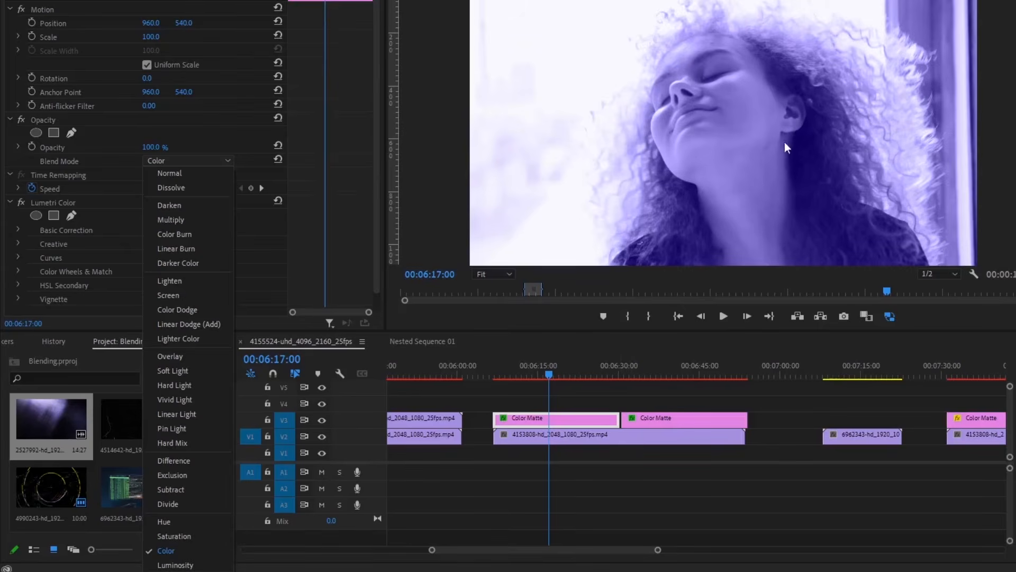
- Pick a green shade for the Color Matte in the Color Picker and confirm
{"action": "left_click", "coordinate": [577, 421]}
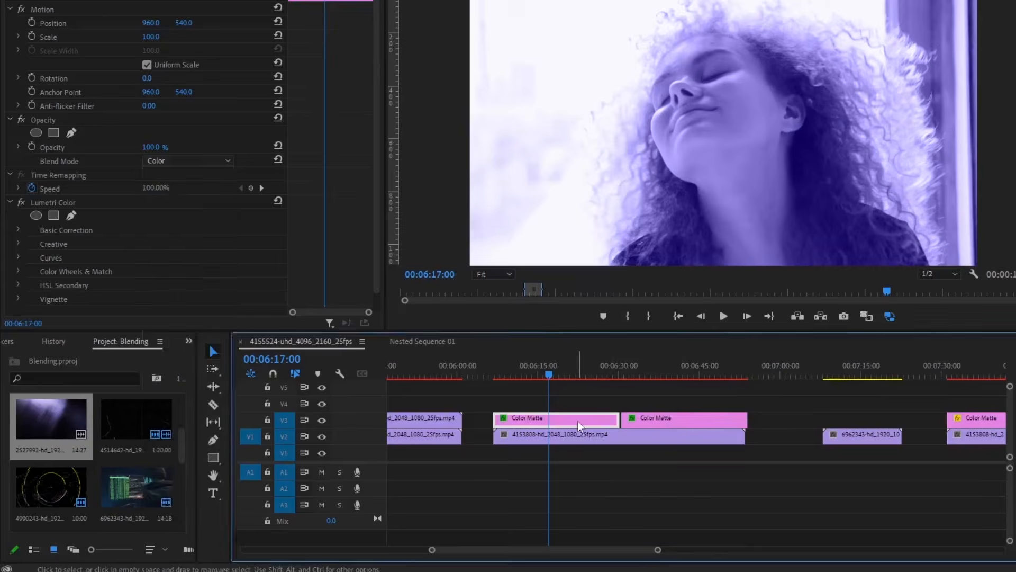
{"action": "double_click", "coordinate": [577, 421]}
{"action": "left_click_drag", "start_coordinate": [669, 124], "coordinate": [1015, 275]}
{"action": "left_click", "coordinate": [859, 423]}
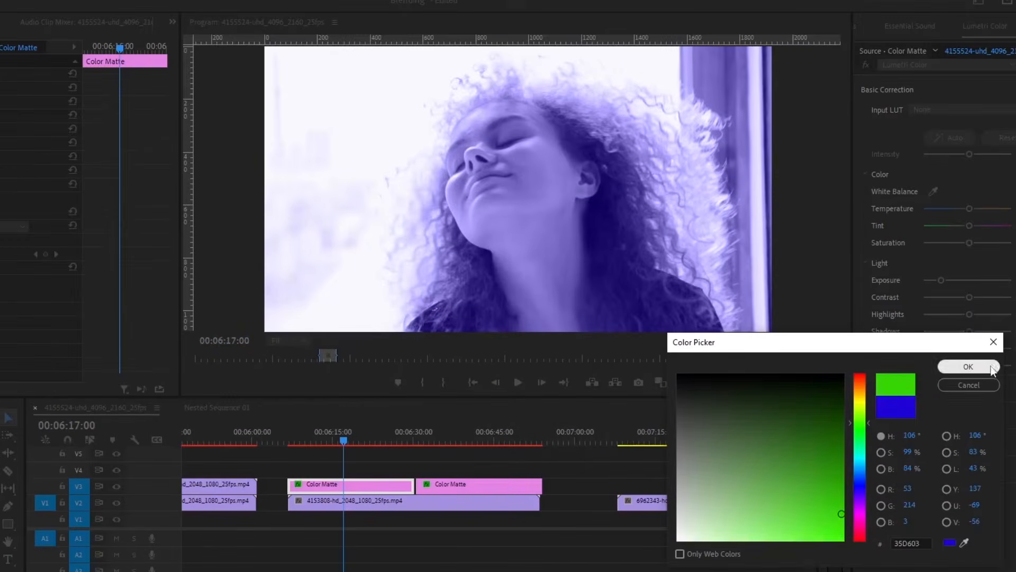
{"action": "left_click", "coordinate": [968, 367]}
{"action": "double_click", "coordinate": [343, 486]}
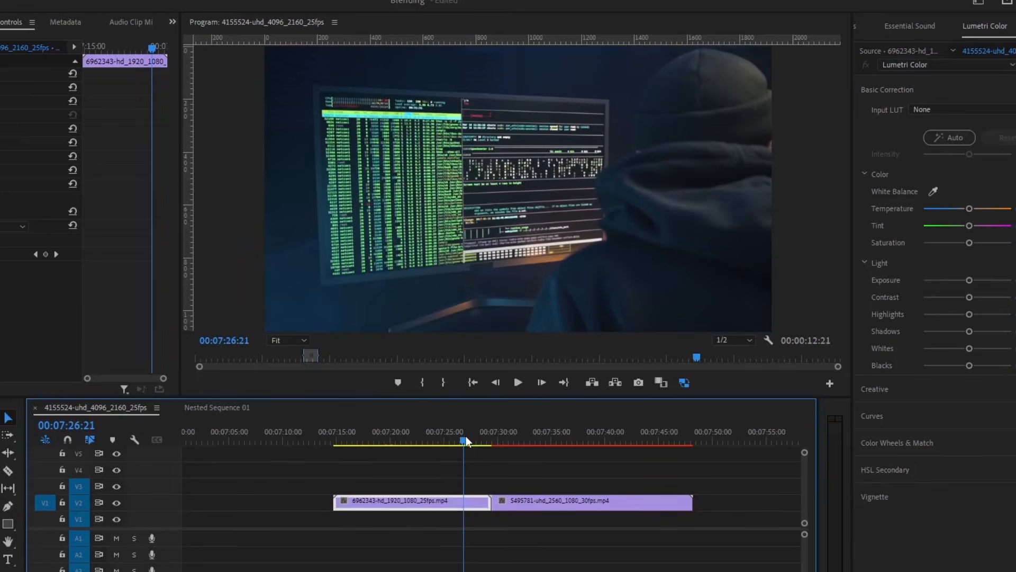
- Duplicate the laptop clip 5495781 onto V3 directly above itself
{"action": "left_click_drag", "start_coordinate": [467, 439], "coordinate": [491, 441]}
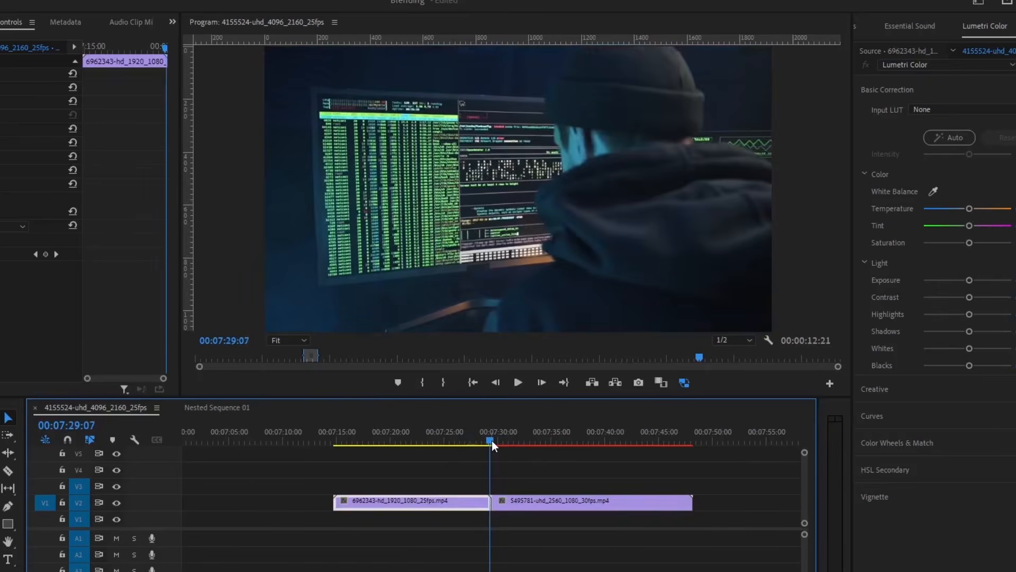
{"action": "key", "text": "="}
{"action": "left_click", "coordinate": [511, 521]}
{"action": "left_click", "coordinate": [520, 504]}
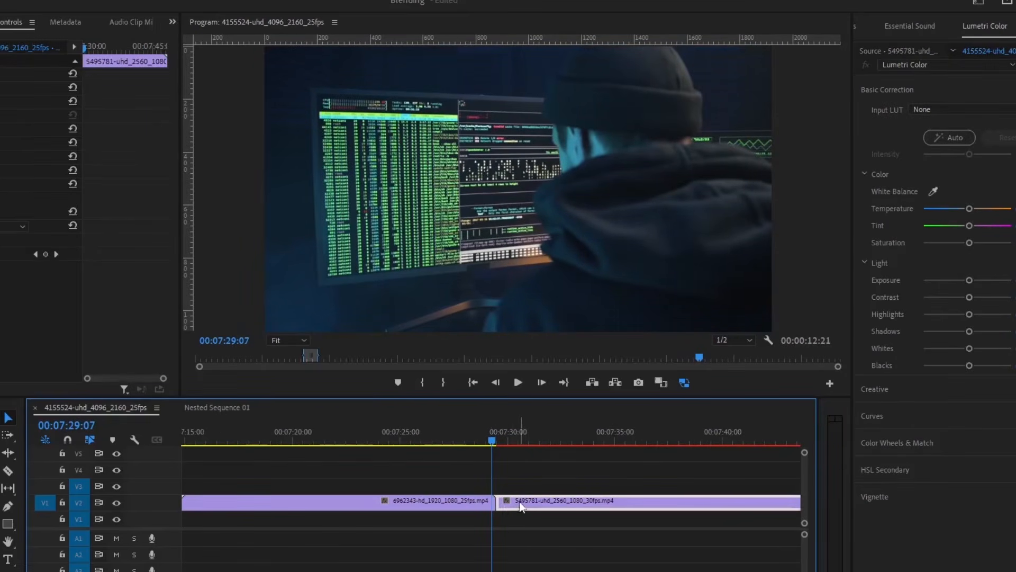
{"action": "left_click_drag", "start_coordinate": [521, 503], "coordinate": [519, 484]}
{"action": "left_click", "coordinate": [522, 439]}
- Split the copy at the playhead, delete the right part, and fit a seven-frame piece over the cut
{"action": "left_click_drag", "start_coordinate": [525, 438], "coordinate": [523, 445]}
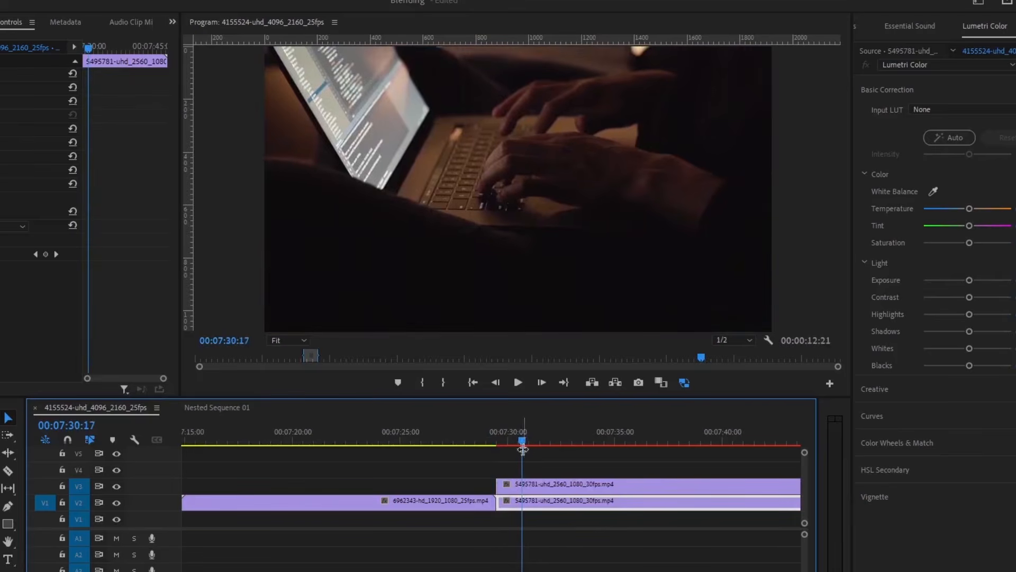
{"action": "left_click", "coordinate": [543, 487]}
{"action": "key", "text": "ctrl+k"}
{"action": "key", "text": "Delete"}
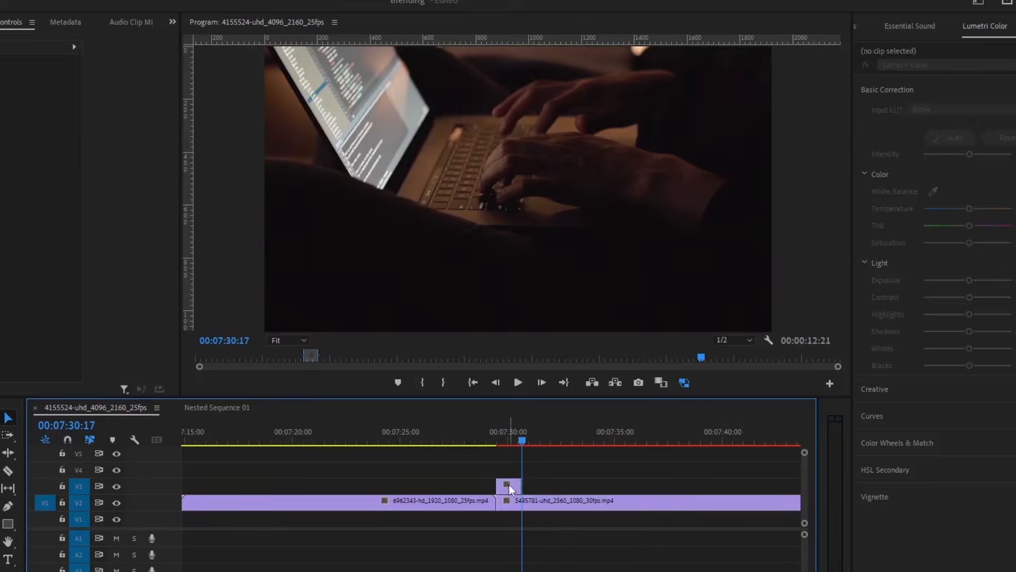
{"action": "left_click_drag", "start_coordinate": [509, 484], "coordinate": [532, 486]}
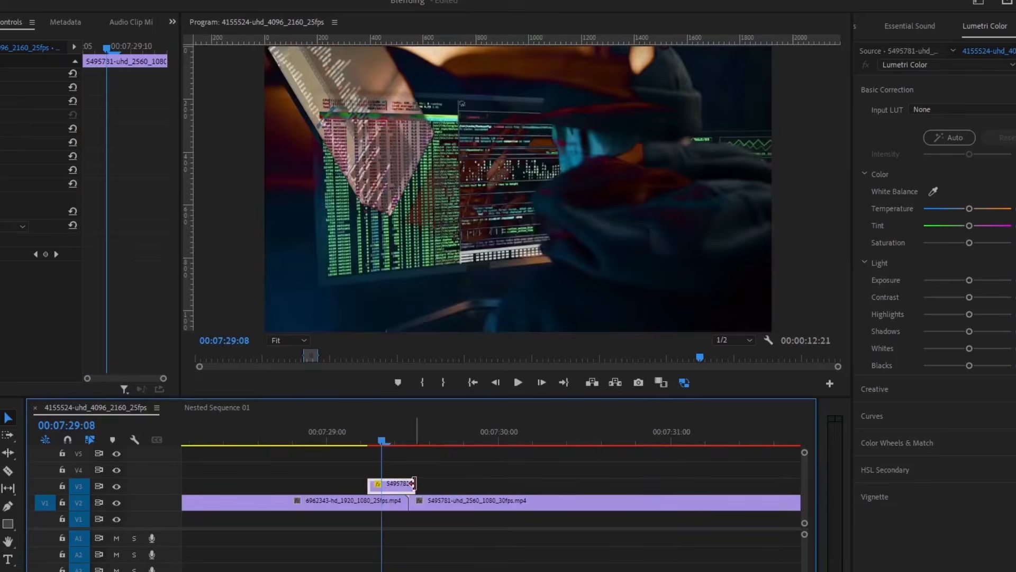
{"action": "left_click_drag", "start_coordinate": [413, 482], "coordinate": [407, 483]}
{"action": "mouse_move", "coordinate": [381, 439]}
{"action": "left_mouse_down"}
{"action": "mouse_move", "coordinate": [338, 440]}
{"action": "mouse_move", "coordinate": [381, 440]}
{"action": "left_mouse_up"}
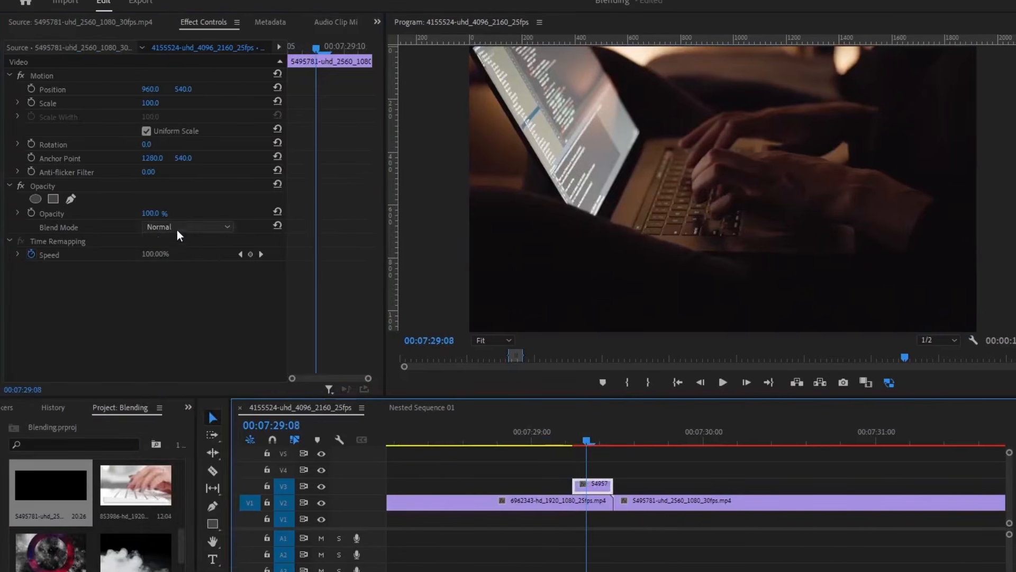
- Try Difference blending on the short V3 piece, then settle on Exclusion
{"action": "left_click", "coordinate": [60, 227]}
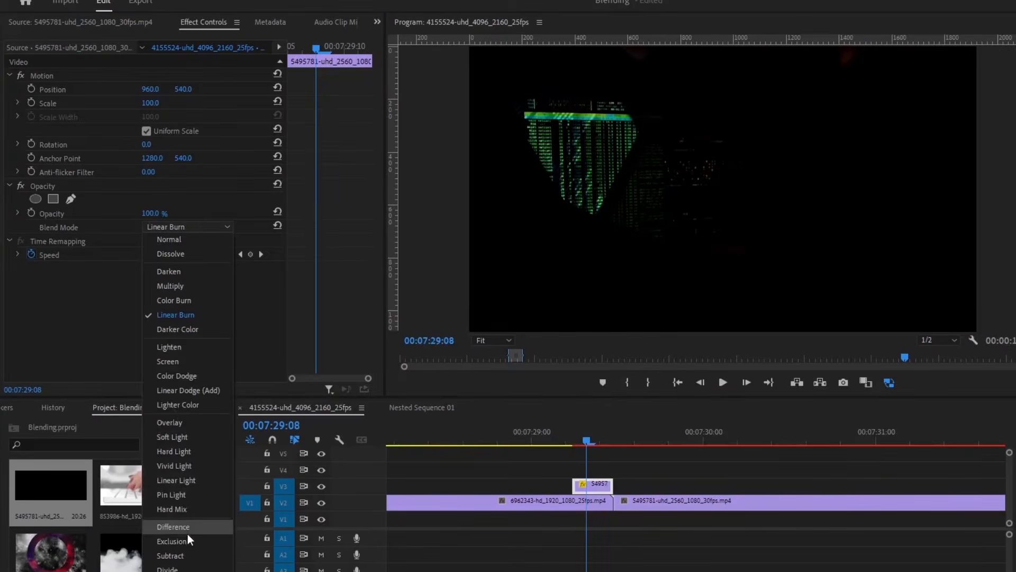
{"action": "left_click", "coordinate": [187, 533]}
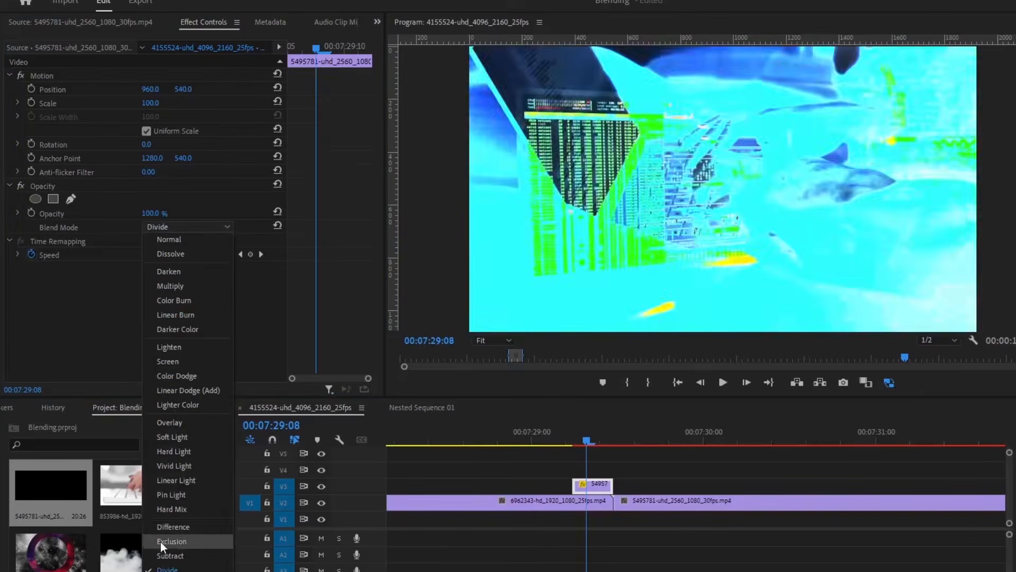
{"action": "left_click", "coordinate": [161, 541]}
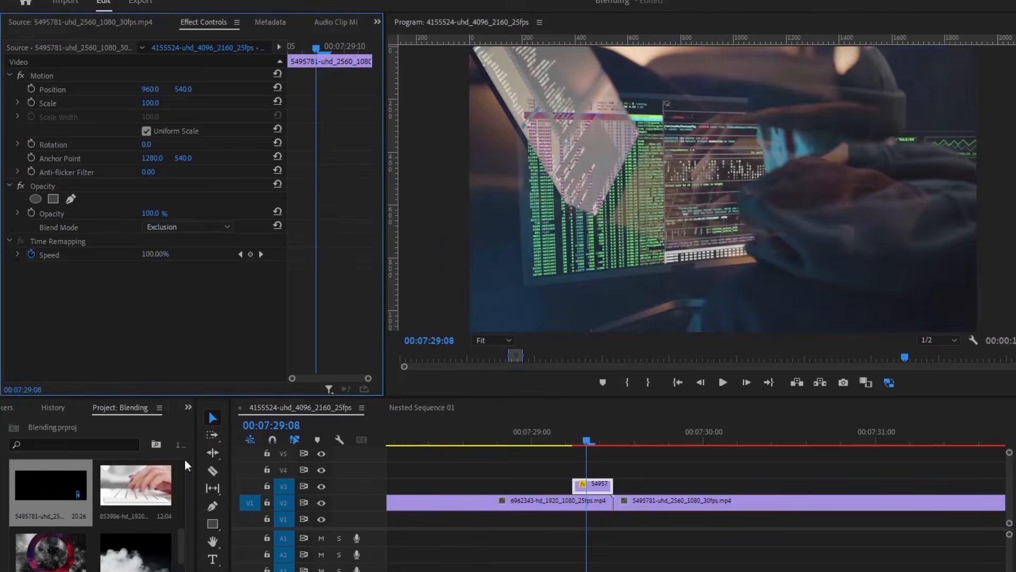
{"action": "left_click", "coordinate": [208, 227]}
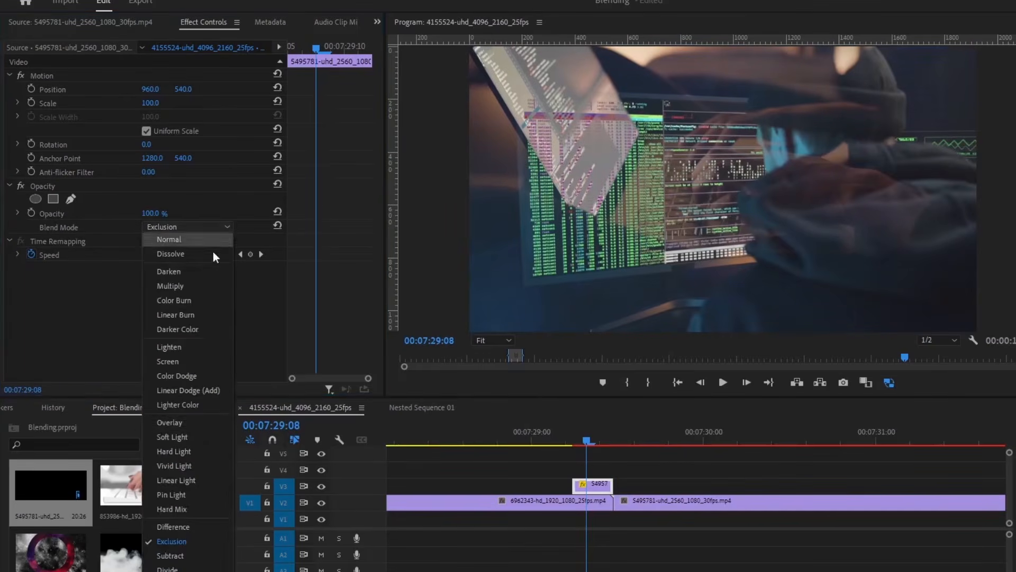
{"action": "left_click", "coordinate": [189, 526]}
{"action": "left_click", "coordinate": [189, 224]}
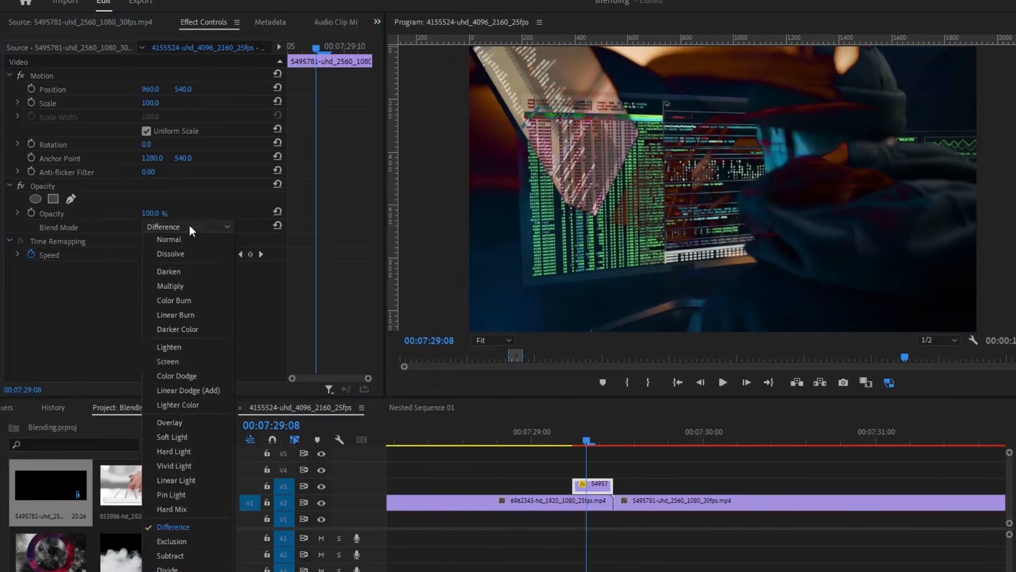
{"action": "left_click", "coordinate": [185, 542]}
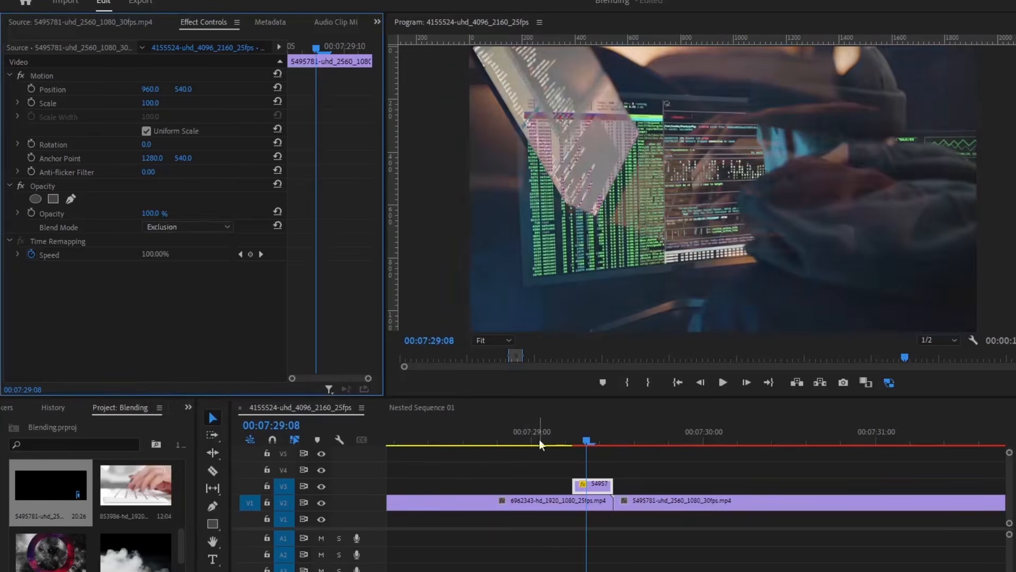
- Play back across the cut to preview the Exclusion flash transition
{"action": "left_click", "coordinate": [472, 431]}
{"action": "key", "text": "space"}
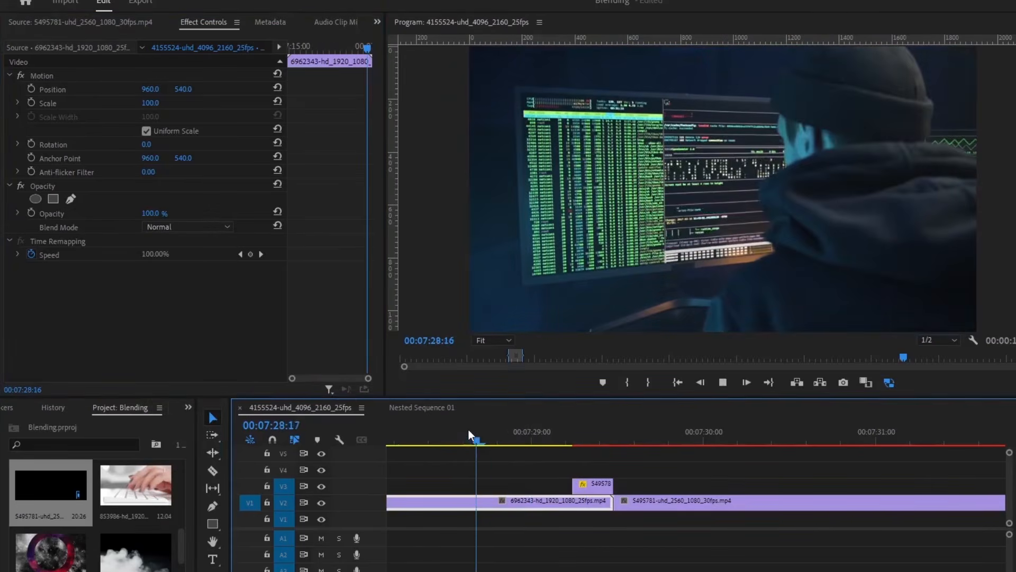
{"action": "key", "text": "space"}
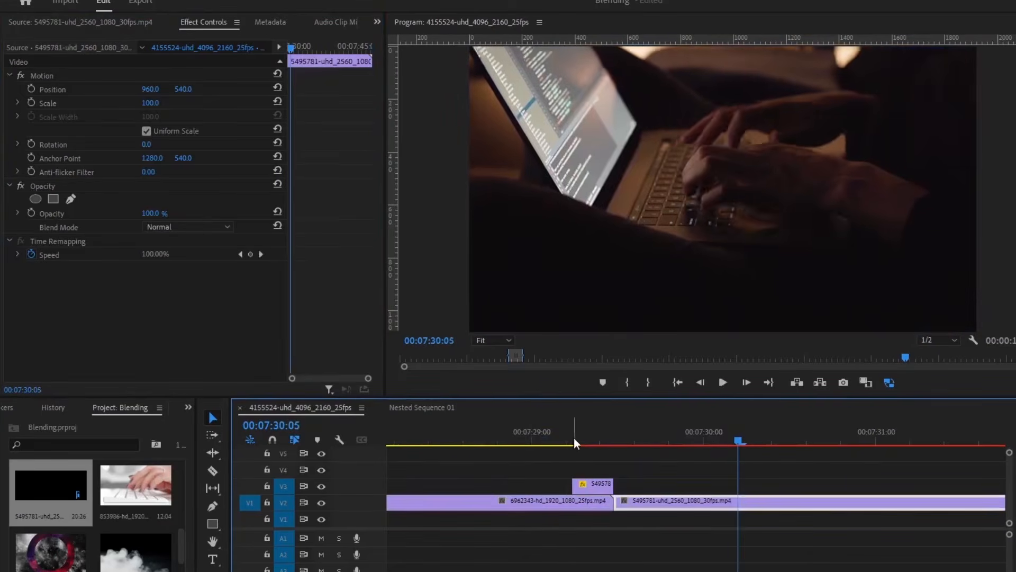
{"action": "left_click", "coordinate": [455, 434]}
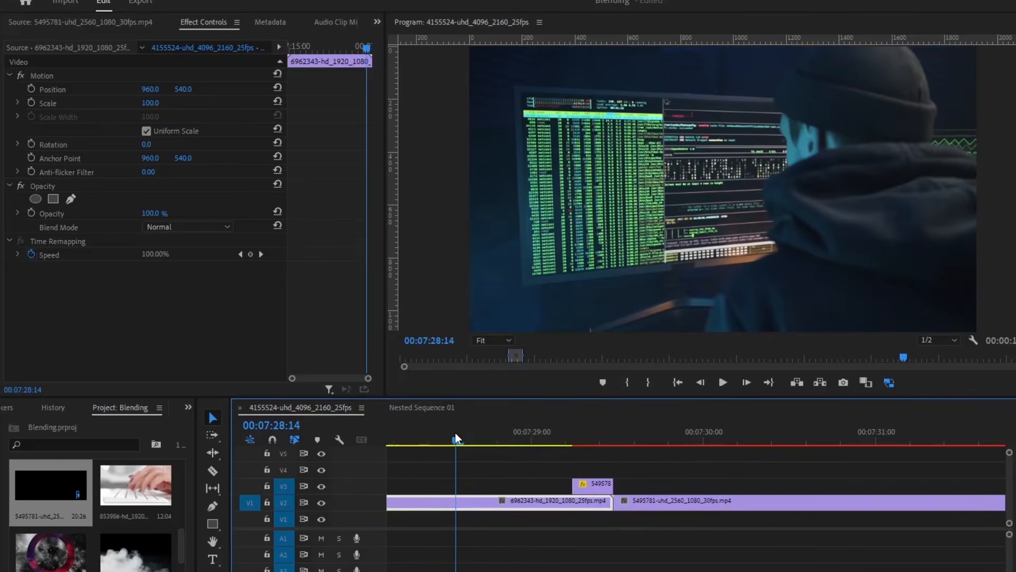